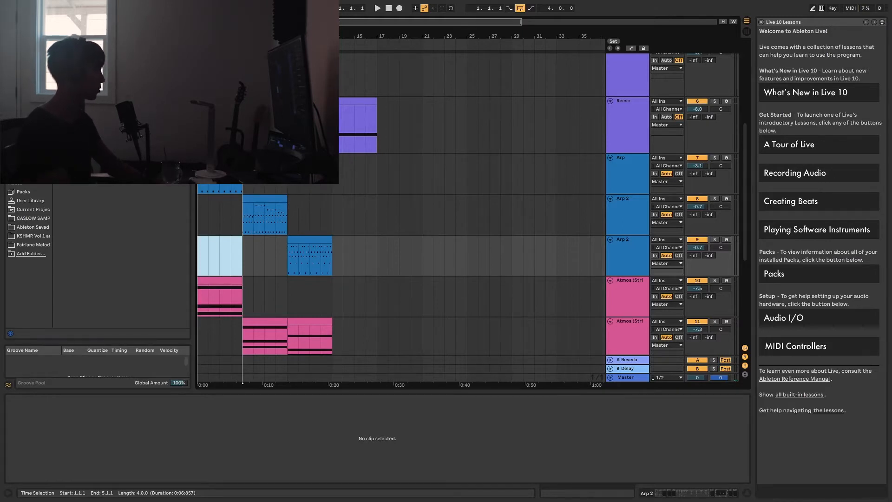
- Open the Arp track's first clip in the enlarged note editor, showing the range from C3 to C4
double_click(219, 158)
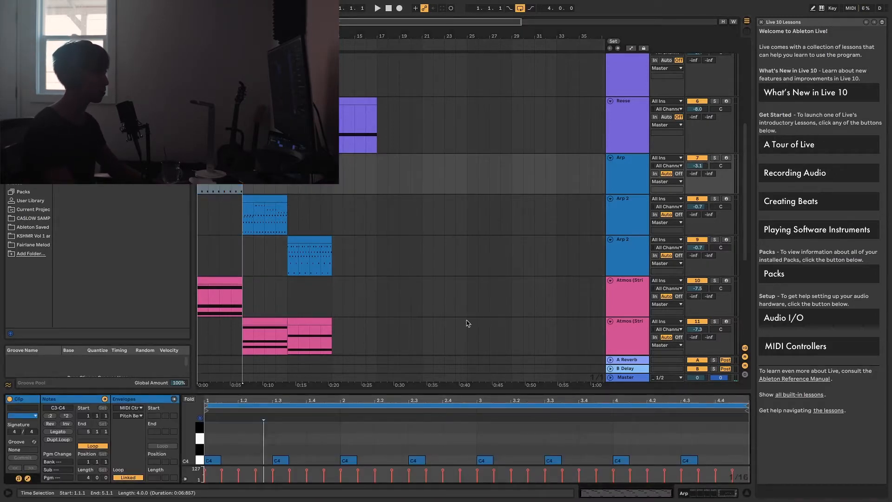
right_click(614, 179)
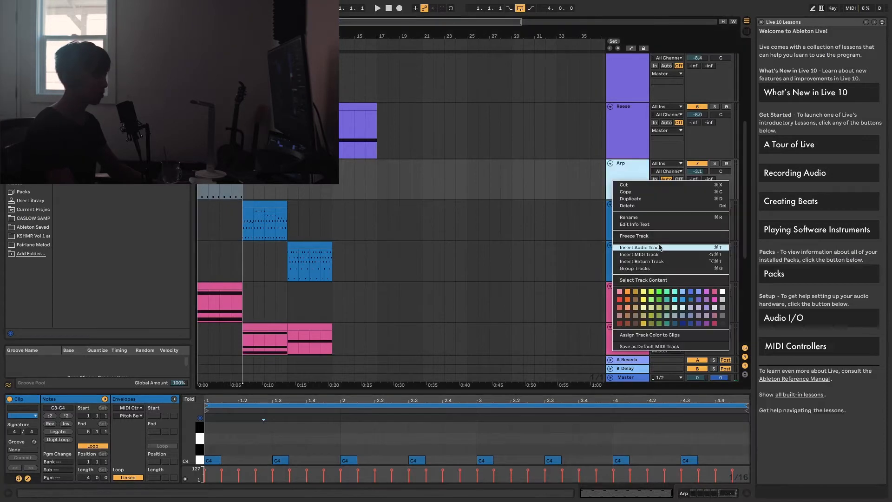
double_click(219, 195)
scroll(254, 200, "down", 2)
scroll(259, 201, "up", 4)
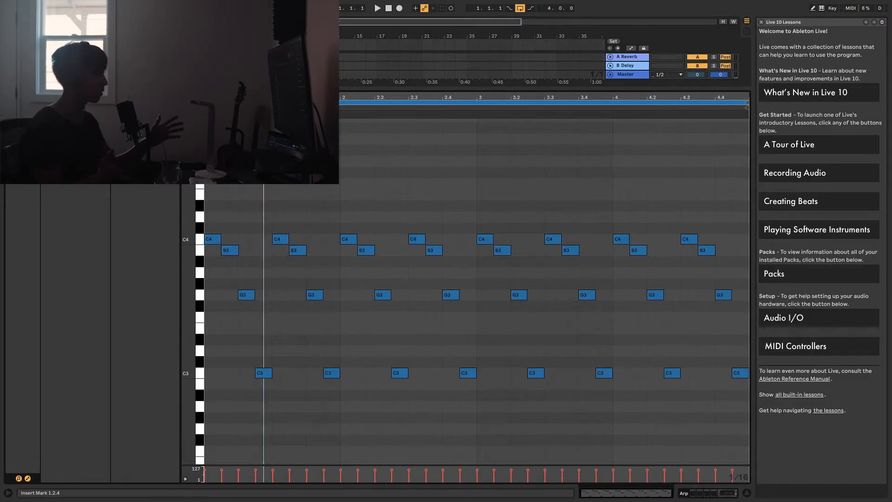
- Audition the C4, G3 and B3 notes in the first repetition of the arpeggio
left_click(214, 240)
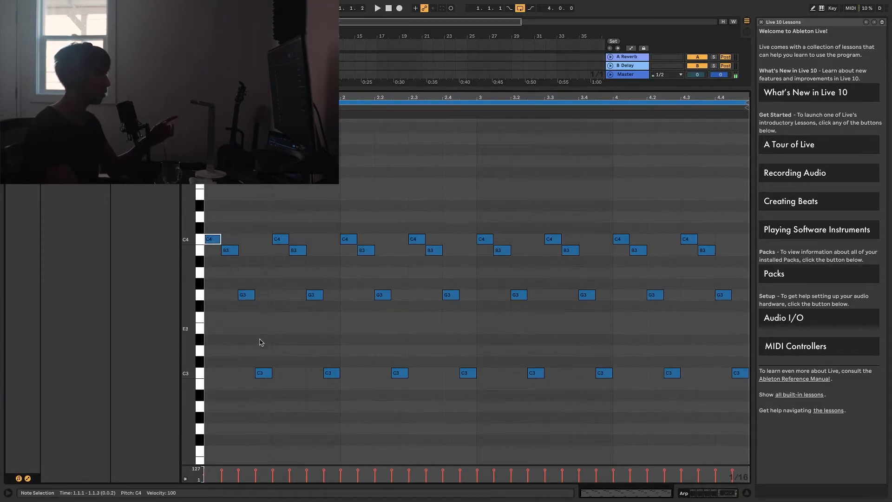
left_click(247, 294)
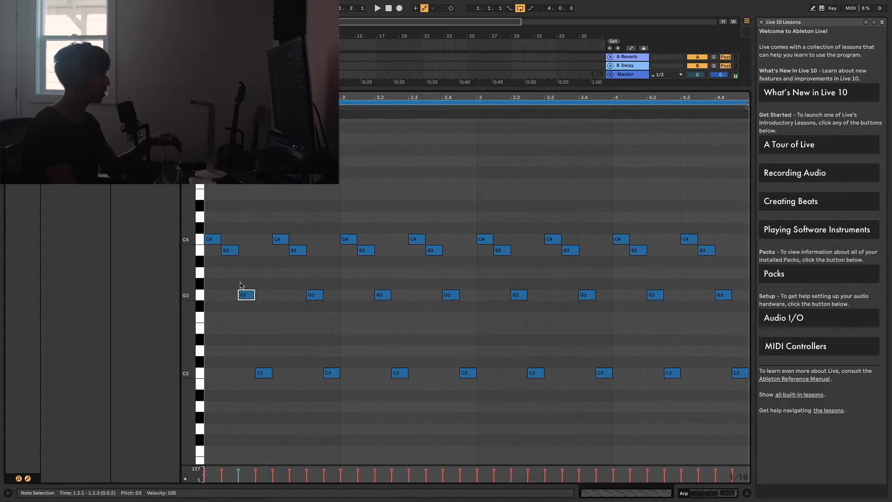
left_click(214, 241)
left_click(248, 298)
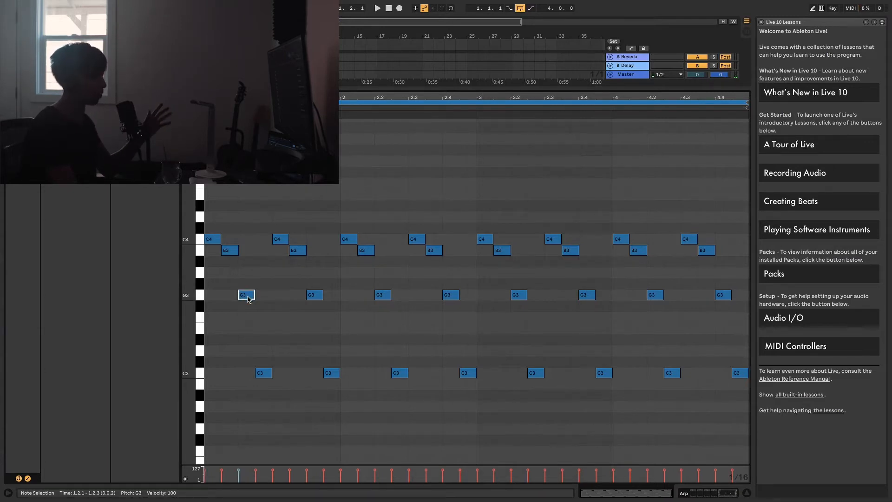
left_click(229, 251)
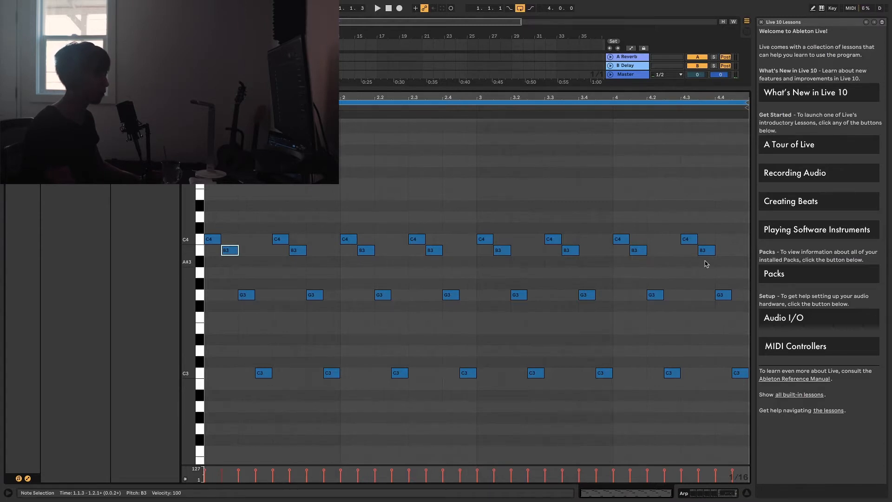
- Lower every B3 note to G3 and every G3 note to E3 in the arp clip, and play it soloed
left_click(728, 258)
left_click_drag(726, 257, 233, 329)
left_click_drag(738, 301, 711, 331)
key("Right")
key("Right")
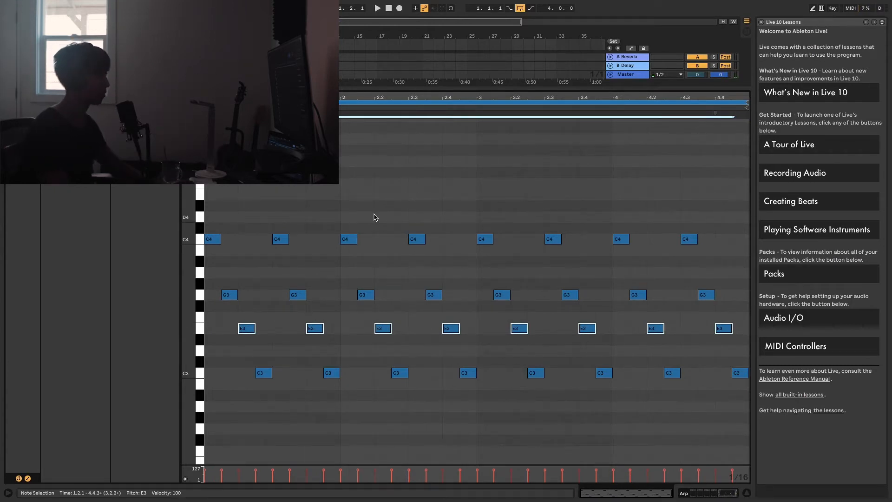
key("space")
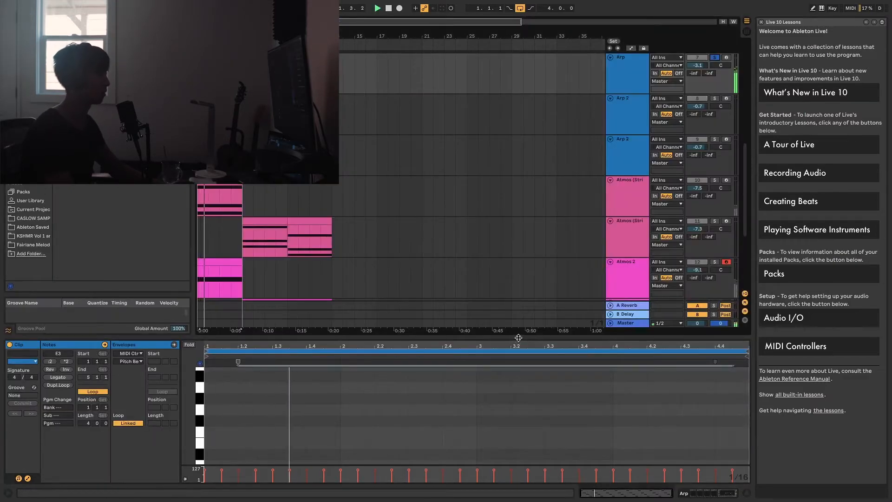
left_click_drag(515, 165, 503, 150)
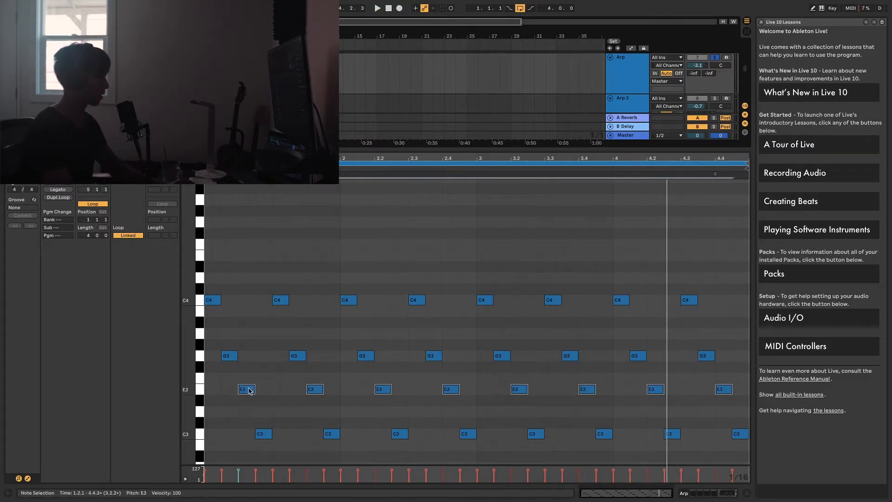
- Restore the arpeggio's B3 passing notes and the G3 notes that follow them throughout the clip
left_click_drag(248, 390, 715, 390)
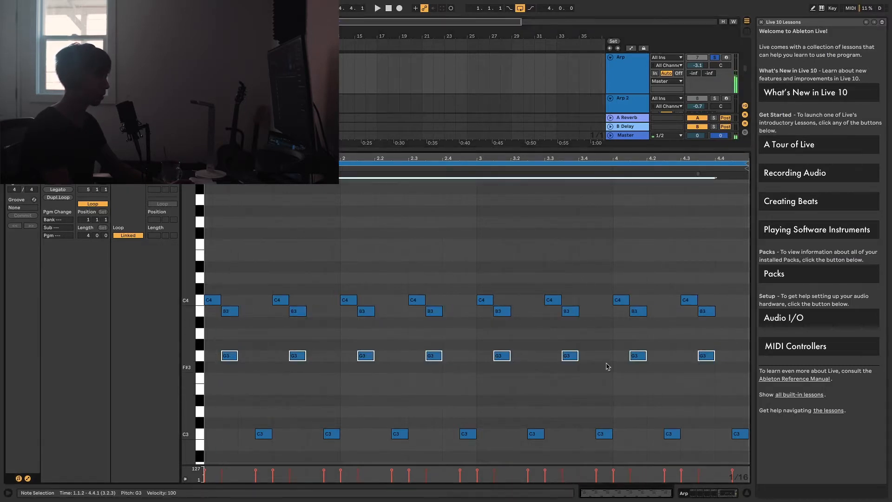
mouse_move(227, 356)
left_mouse_down()
mouse_move(249, 356)
mouse_move(241, 355)
left_mouse_up()
scroll(236, 287, "down", 1)
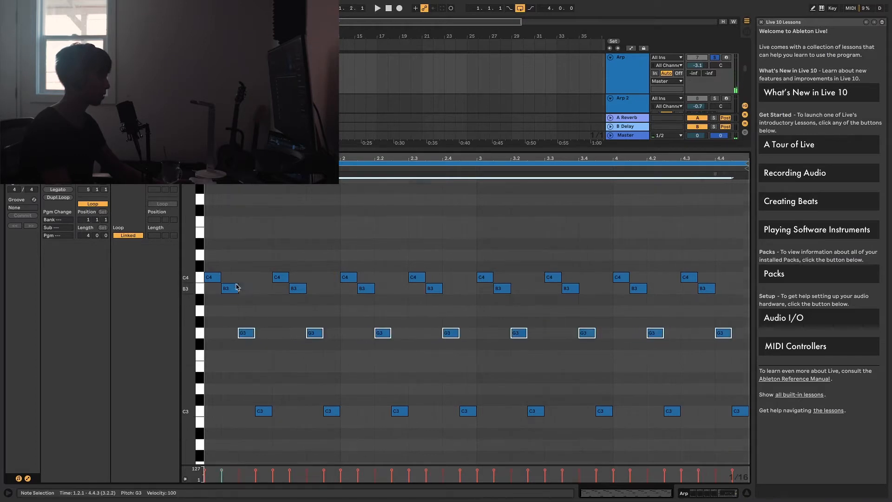
- Play the arp with its passing notes soloed, and unsolo the Arp track to hear it with the other tracks
key("space")
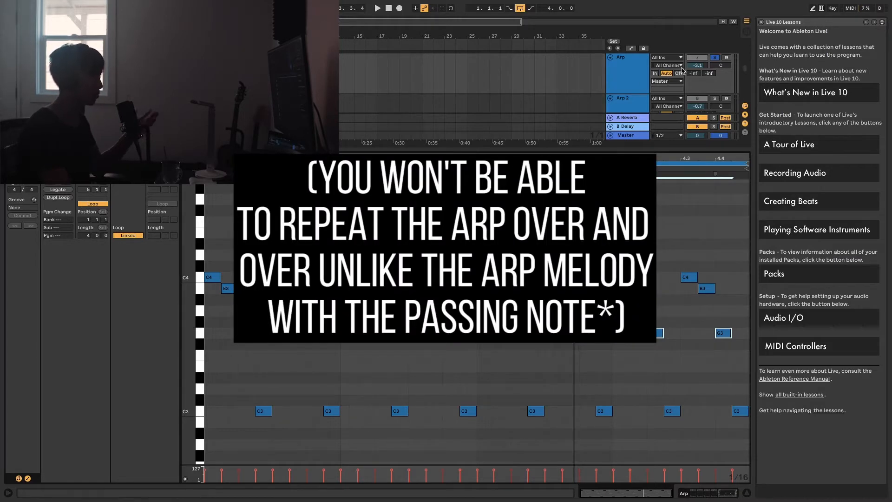
left_click(716, 58)
key("space")
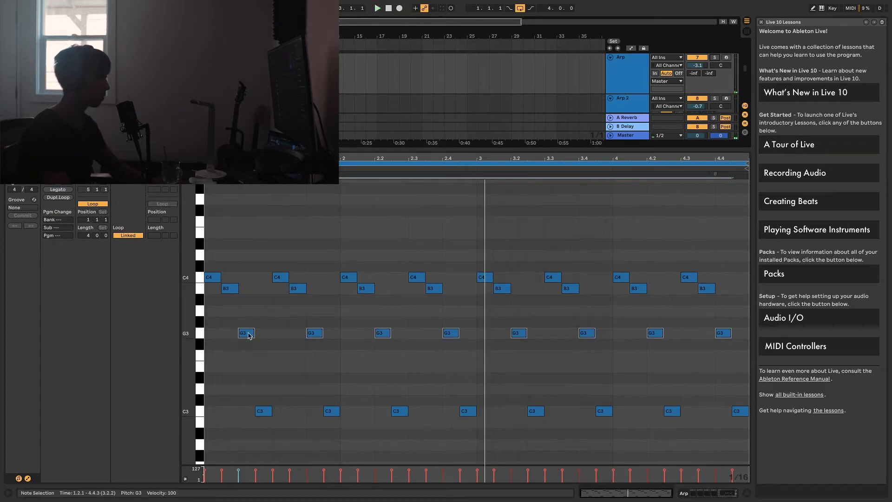
- Try the arpeggio as C4, G3, E3, C3 without the B3 passing note and play it with the other tracks
left_click_drag(248, 335, 248, 367)
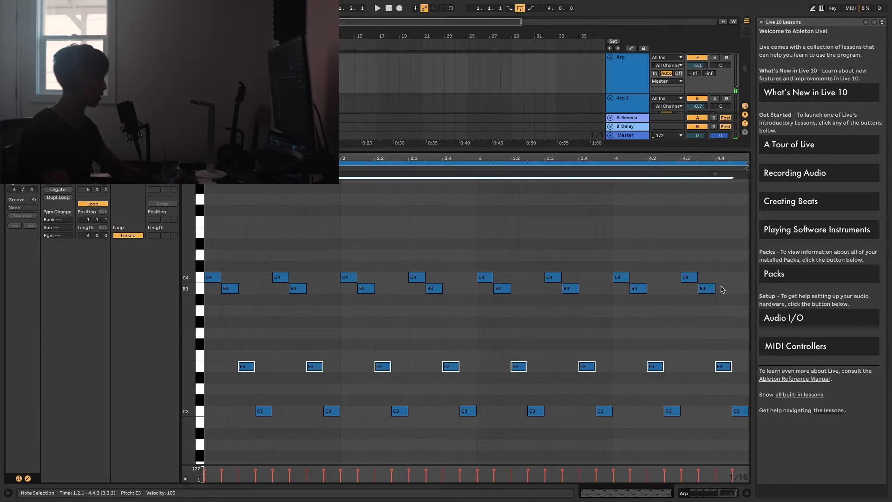
left_click_drag(722, 289, 232, 312)
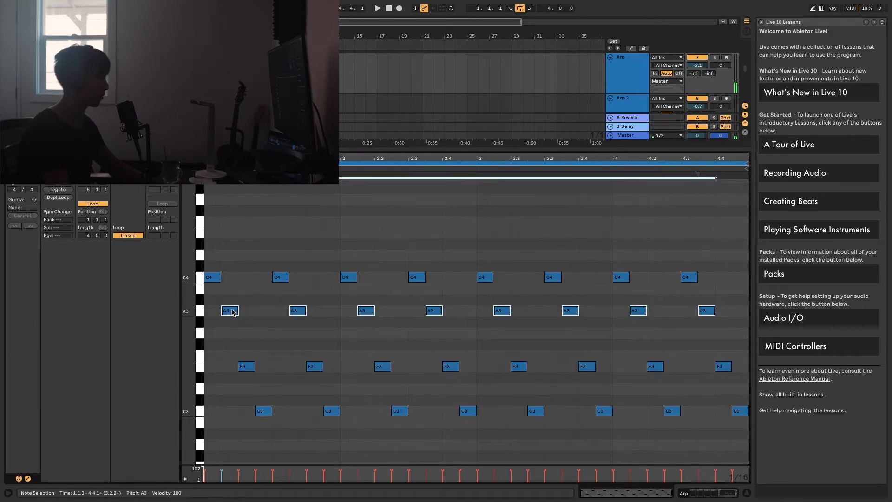
left_click_drag(233, 312, 232, 334)
key("space")
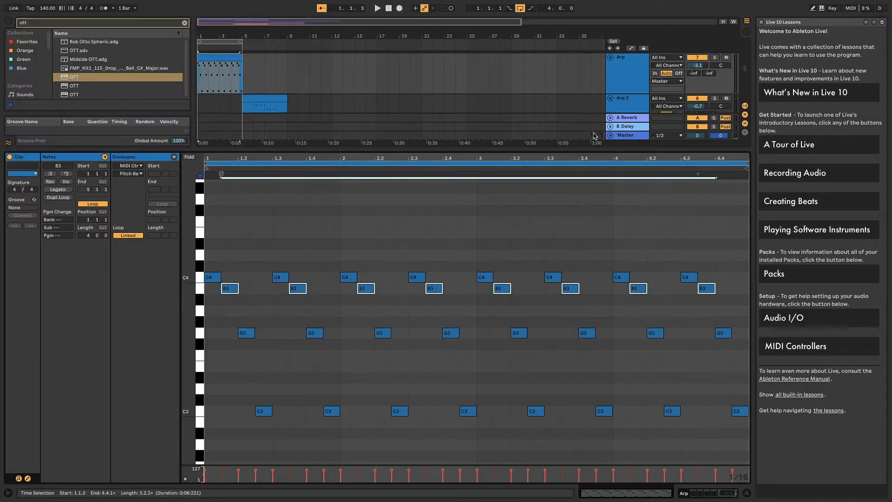
- Open the Serum instrument on the Arp track and display Envelope 3
left_click_drag(591, 149, 591, 319)
scroll(552, 167, "down", 3)
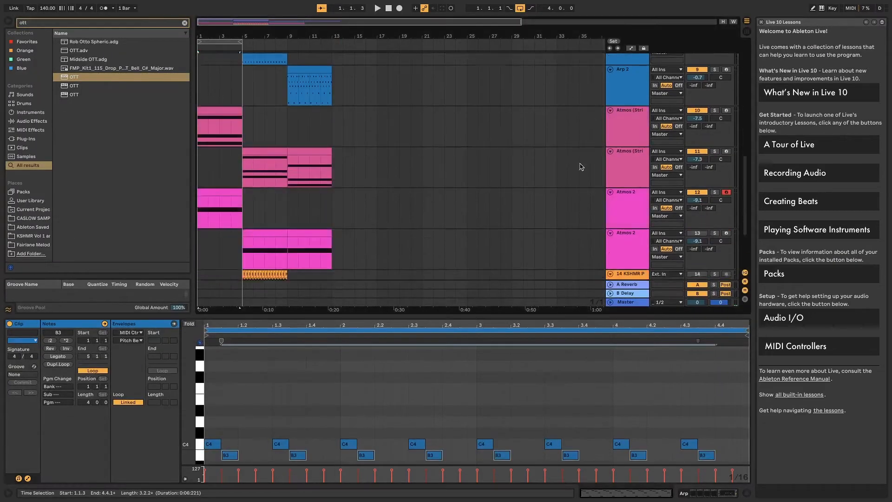
scroll(552, 168, "up", 5)
double_click(629, 139)
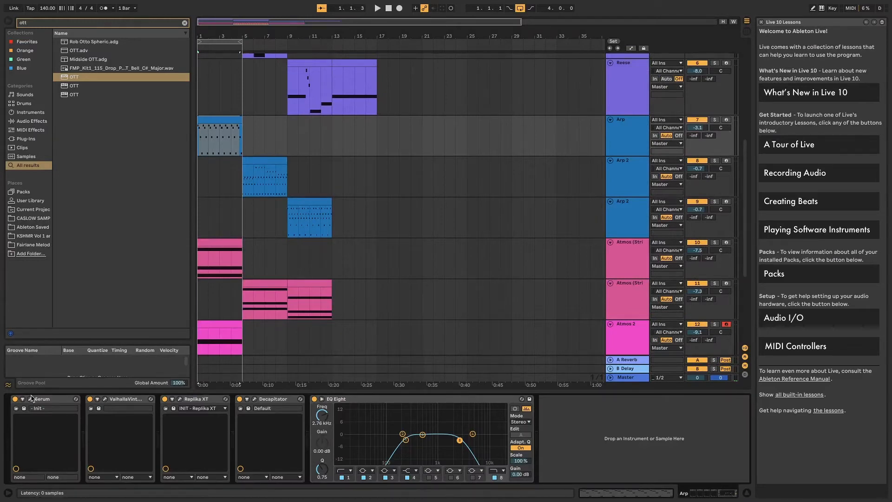
left_click(31, 398)
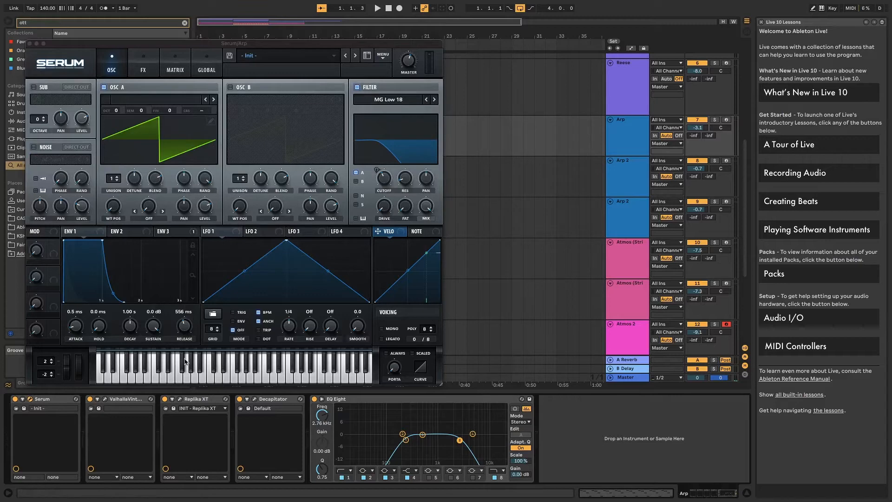
left_click(184, 234)
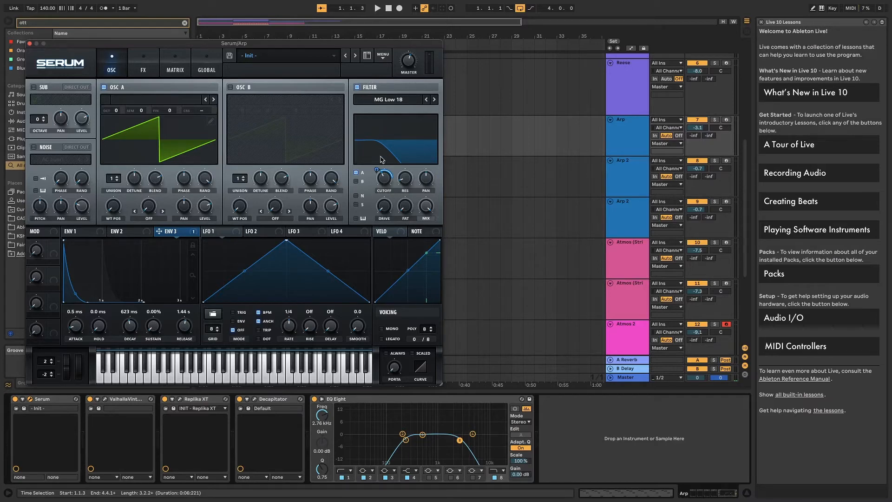
- Try a higher filter cutoff in Serum during playback and lower it again
mouse_move(388, 179)
left_click_drag(385, 173, 387, 174)
key("space")
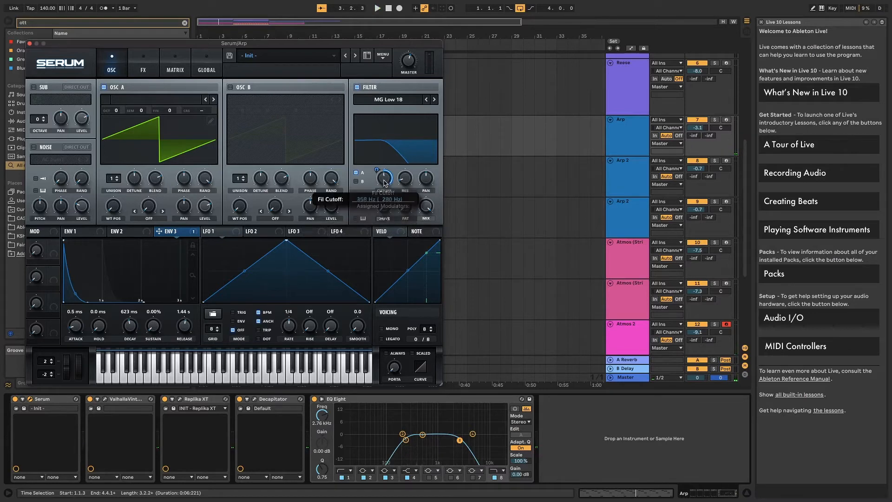
left_click_drag(379, 178, 373, 198)
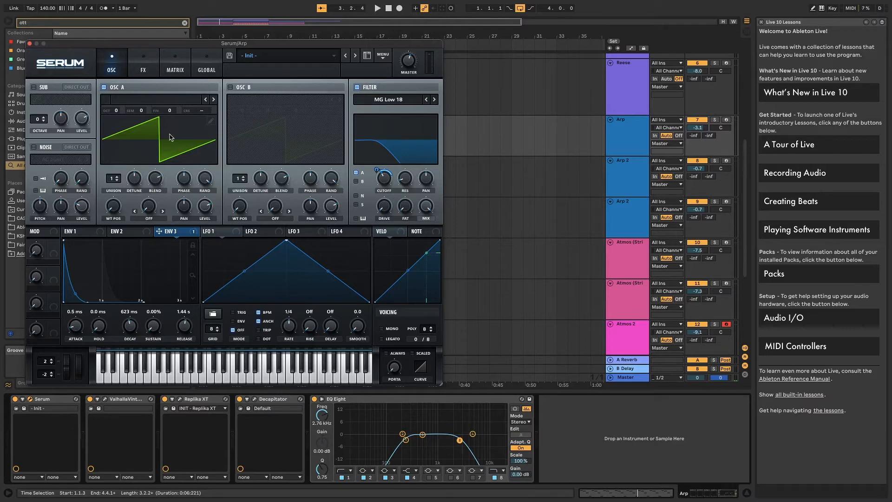
- Enable Serum's Oscillator B, load the Analog wavetable Basic Shapes and set its wavetable position to the square wave
left_click(248, 87)
left_click(291, 100)
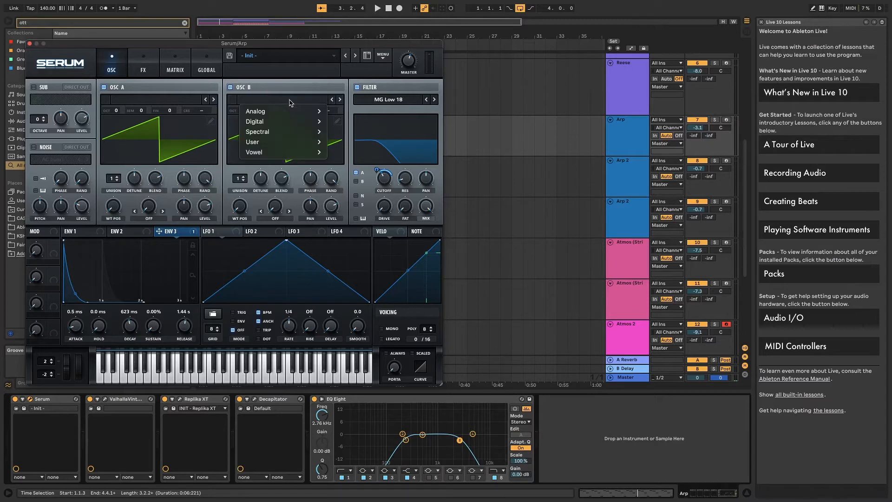
mouse_move(290, 112)
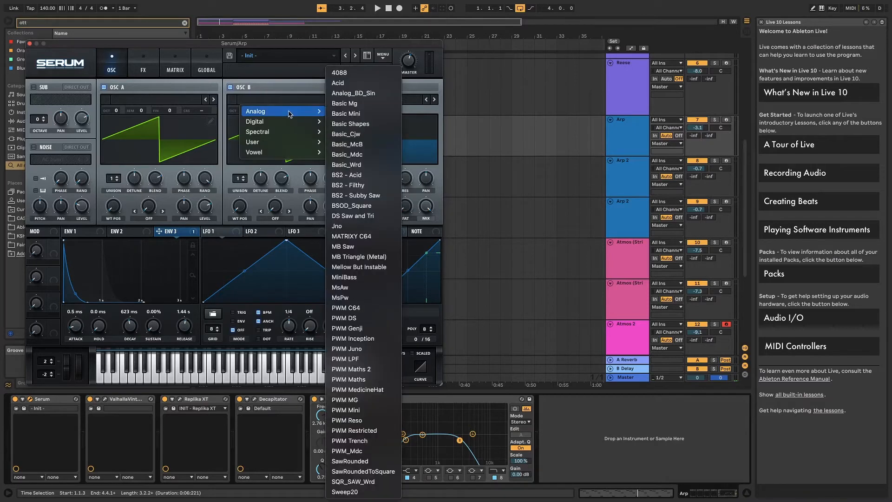
left_click(374, 125)
left_click_drag(239, 206, 248, 167)
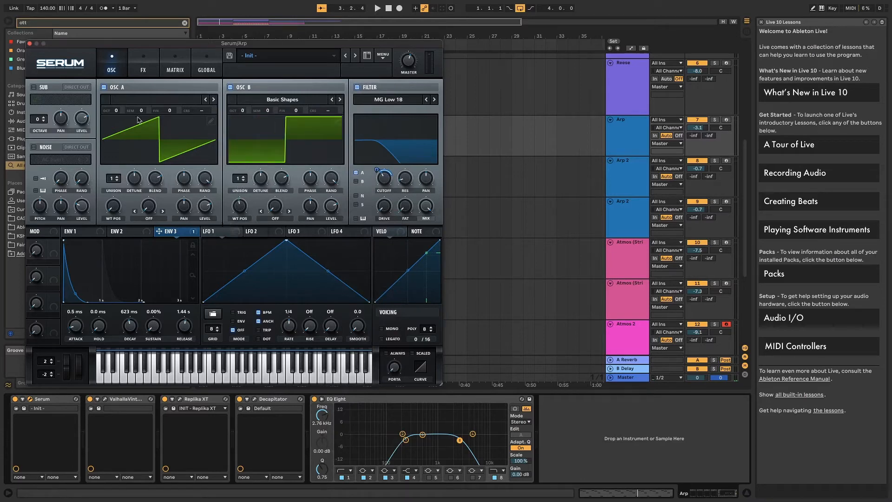
- Audition Oscillator B alone, routed through the filter, and switch back to Oscillator A only
left_click(104, 87)
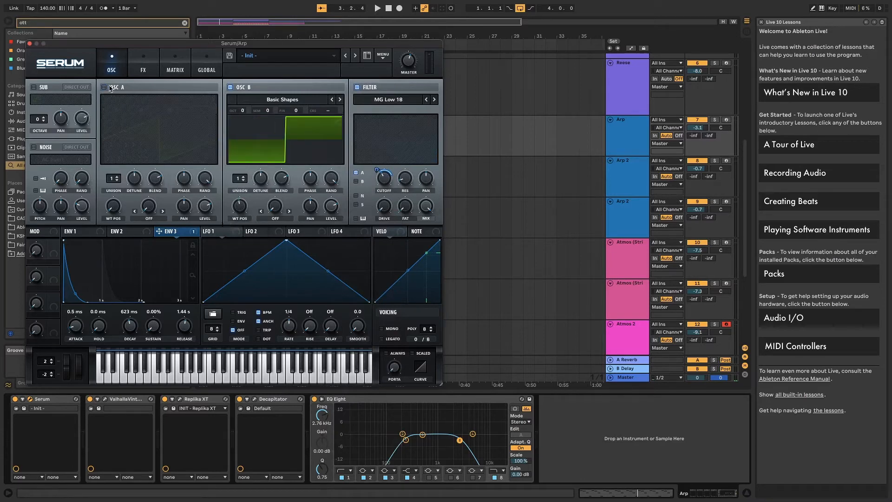
left_click(356, 181)
key("space")
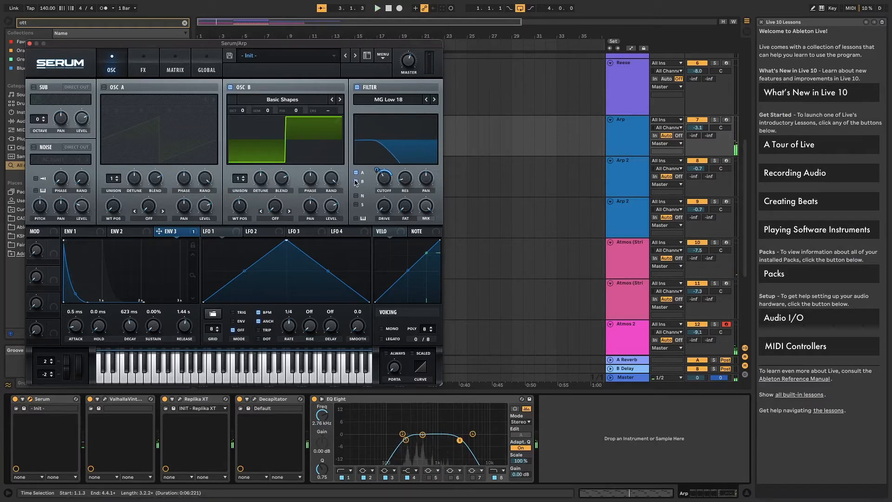
left_click(244, 88)
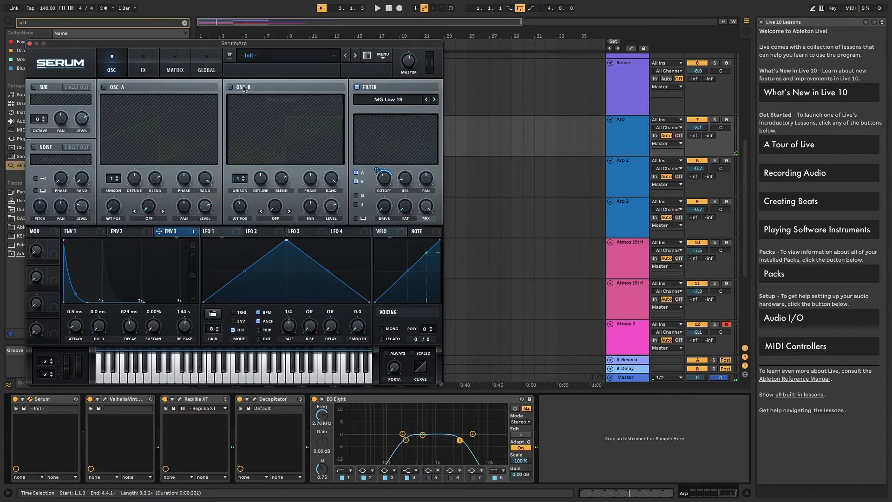
left_click(104, 88)
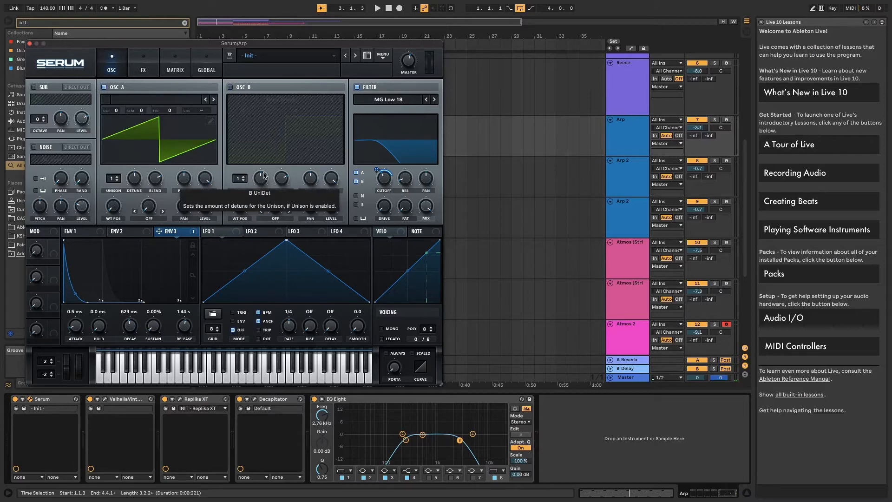
- Close Serum and inspect the Arp track's ValhallaVintageVerb and Replika XT effects
left_click(30, 43)
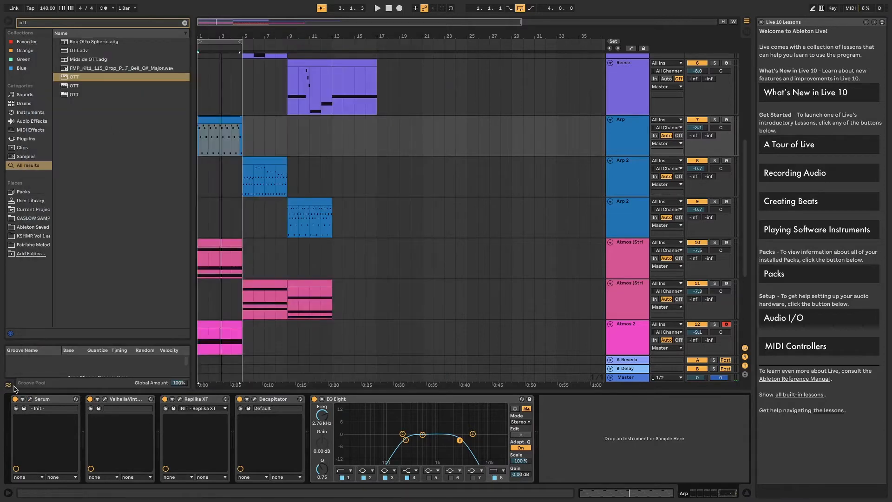
left_click(106, 400)
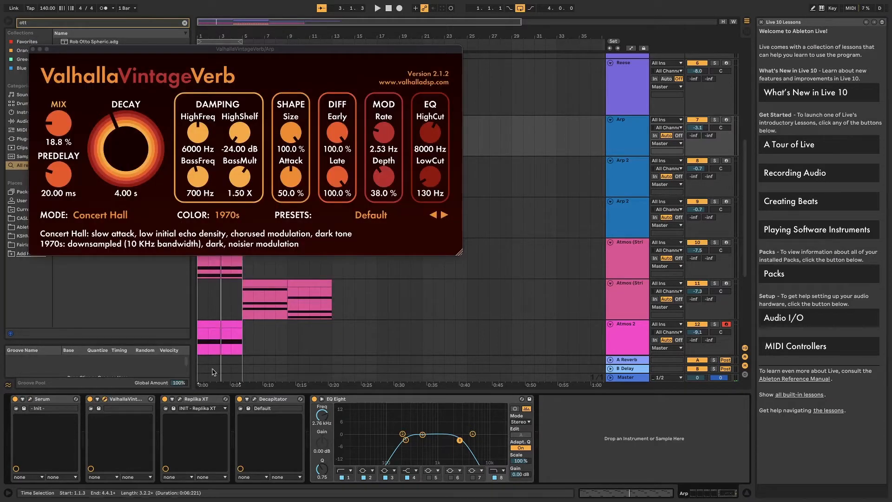
left_click(179, 399)
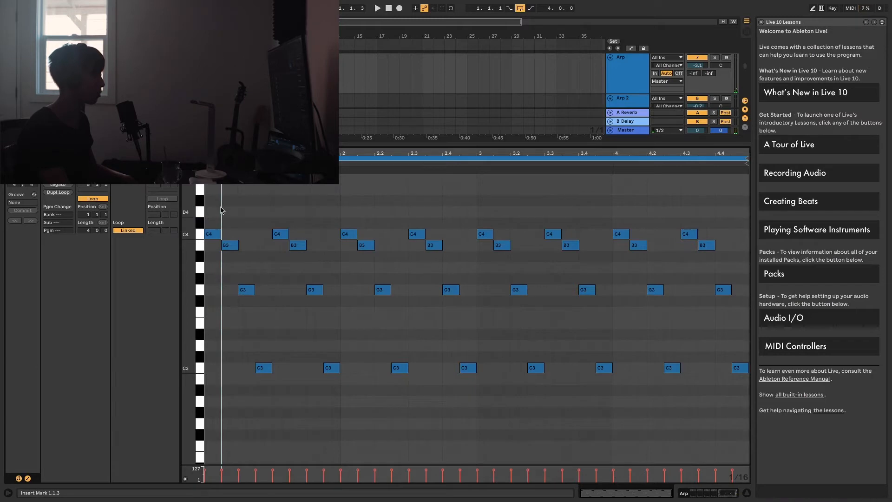
- Select all notes in the Arp clip and enlarge the arrangement area above the note editor
key("ctrl+a")
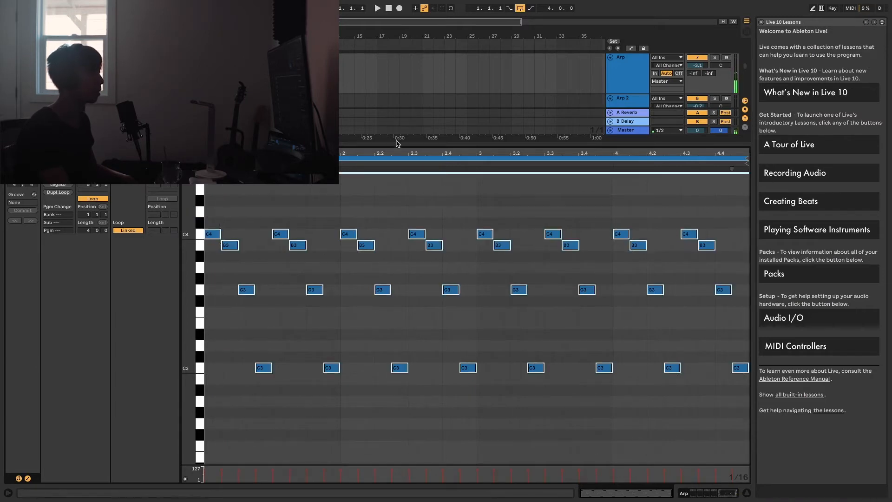
left_click_drag(397, 145, 367, 292)
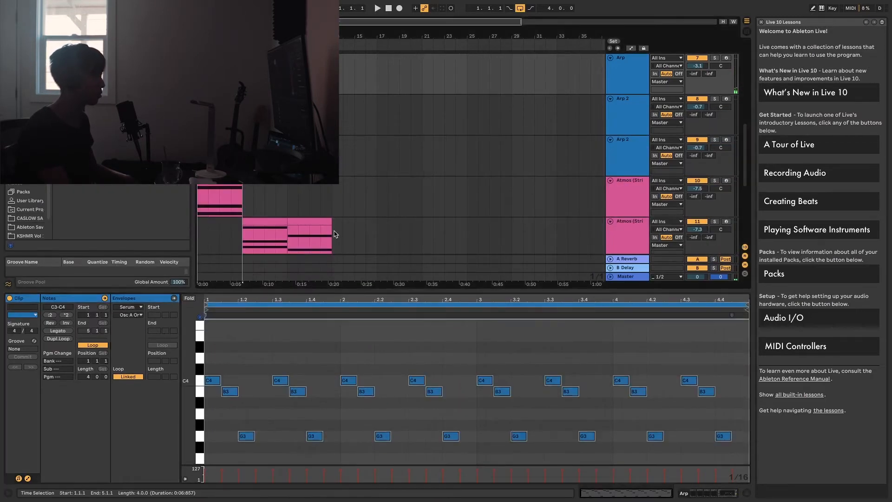
- Loop the four bars starting at bar 5 in the arrangement and lower the song tempo
left_click_drag(220, 42, 265, 42)
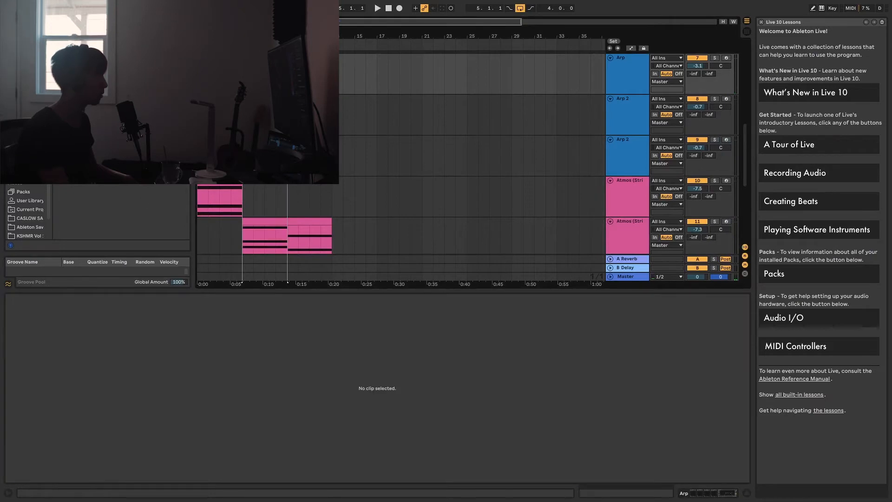
left_click_drag(44, 8, 44, 21)
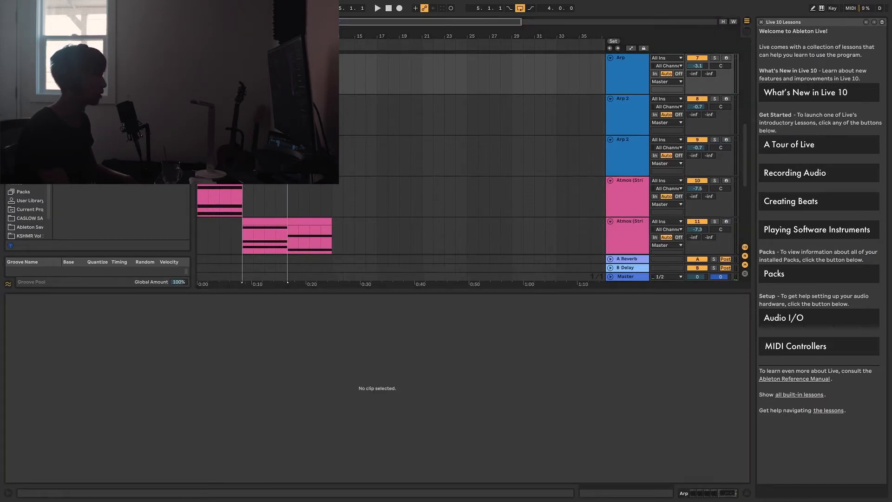
- Open the Arp 2 clip that starts at bar 5 and enlarge the note editor to show the range from C3 upward
left_click(264, 99)
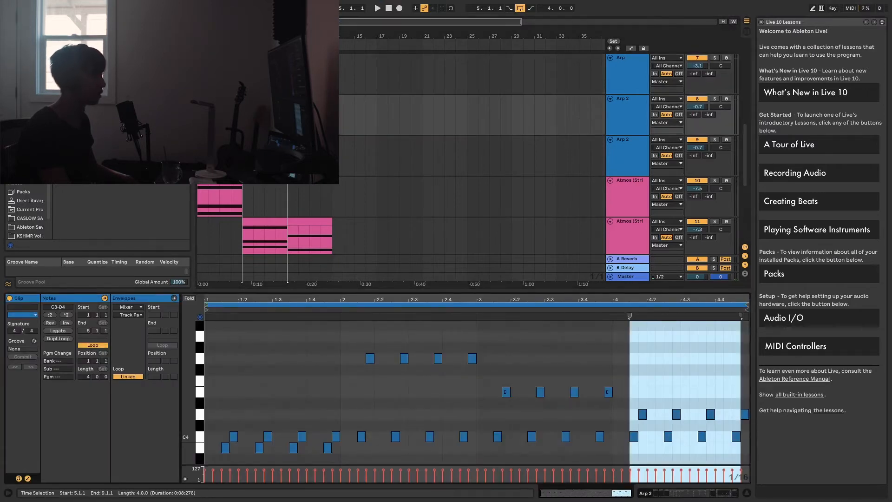
scroll(307, 154, "down", 2)
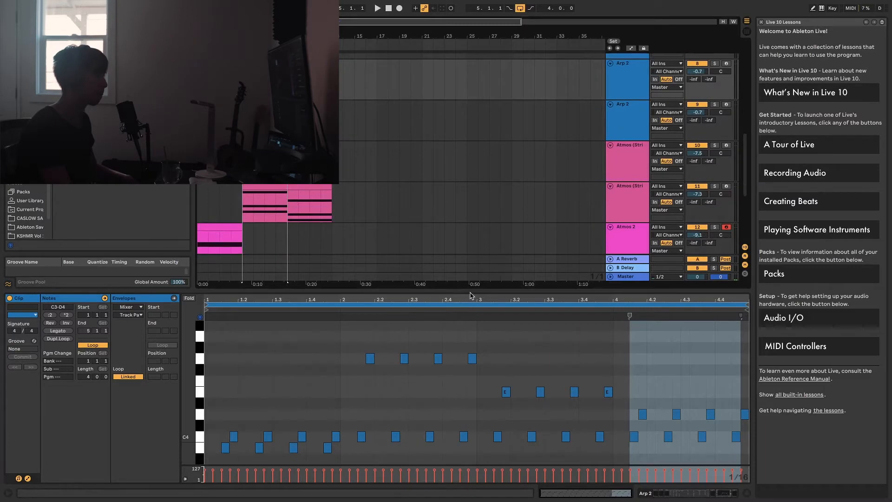
left_click_drag(471, 291, 471, 173)
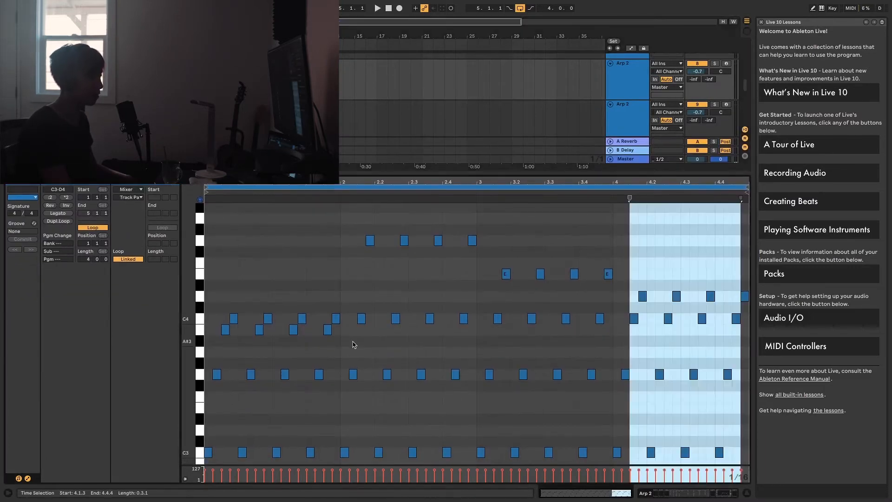
scroll(346, 346, "down", 3)
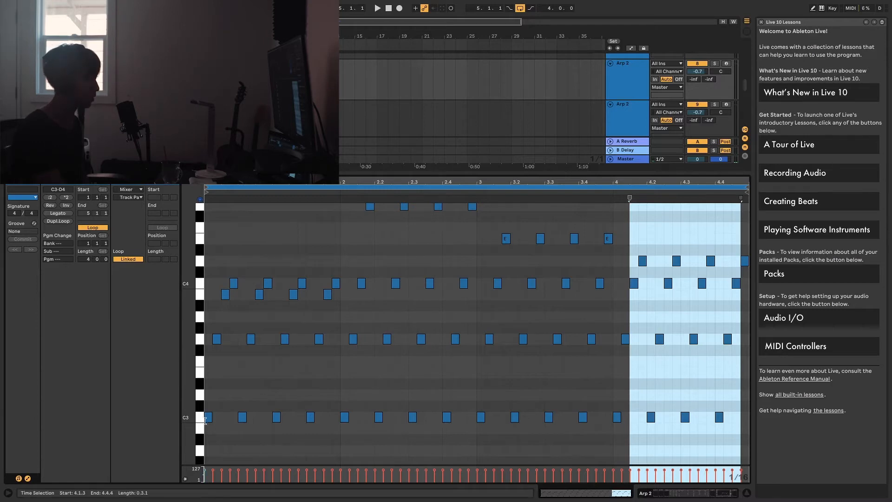
scroll(472, 320, "up", 1)
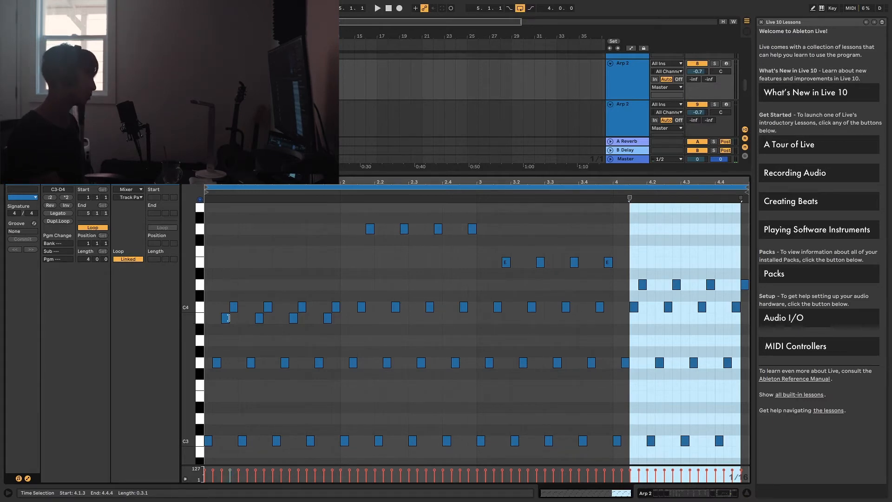
scroll(229, 374, "down", 2)
- Audition the C3, G3 and C4 notes at the start of the Arp 2 clip's first bar
left_click(209, 420)
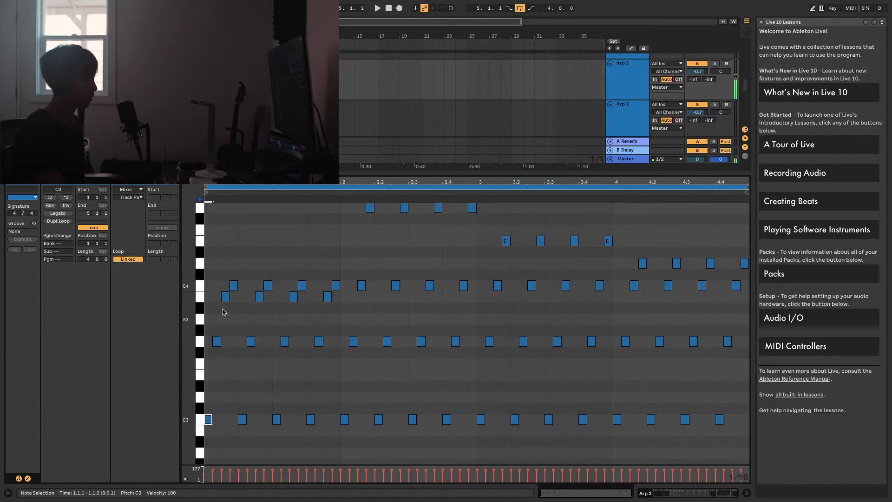
left_click(218, 341)
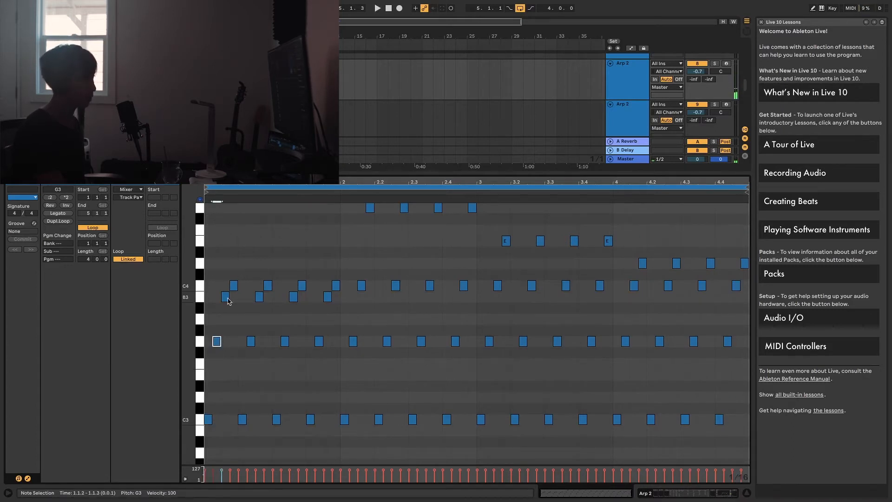
left_click(234, 286)
- Audition the opening C3, G3, C4 and G4 notes in the Arp 2 clip's second bar
scroll(357, 364, "up", 2)
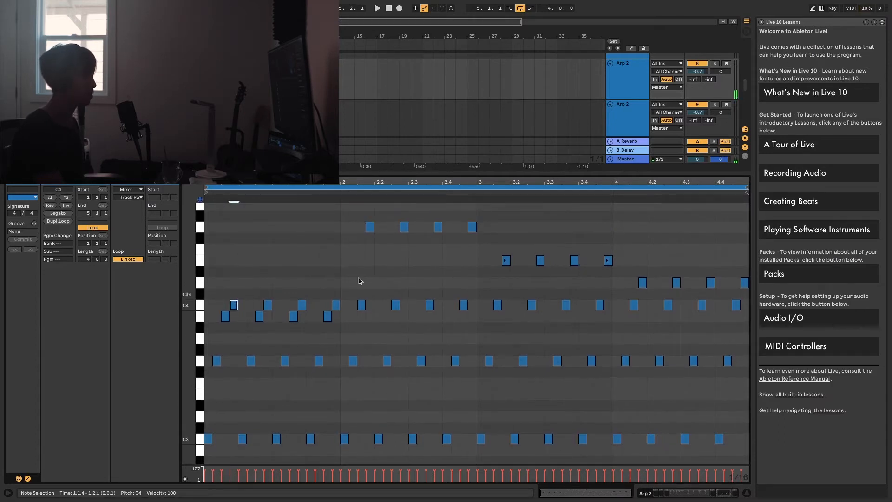
left_click(369, 227)
left_click(344, 438)
left_click(353, 360)
left_click(361, 305)
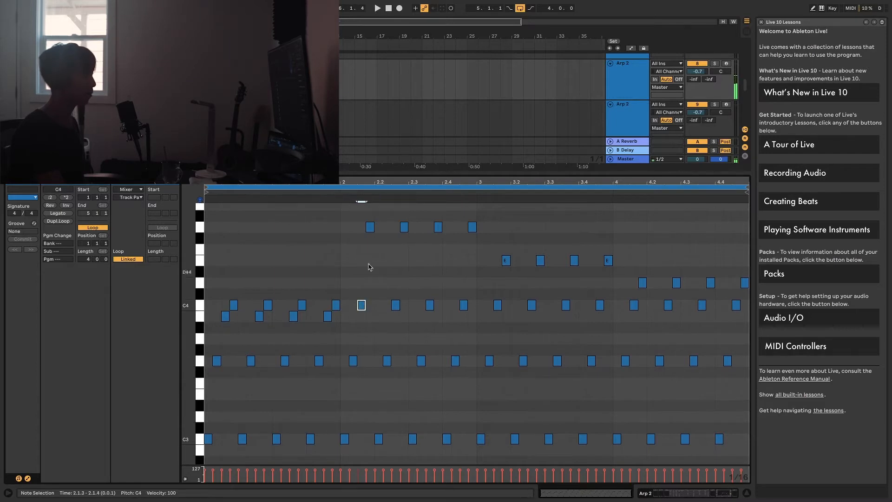
left_click(370, 227)
- Open the Pad 2 clip starting at bar 5 and examine its bass and chord notes, selecting C3 and D3 in the second bar
scroll(469, 107, "down", 2)
scroll(469, 93, "up", 5)
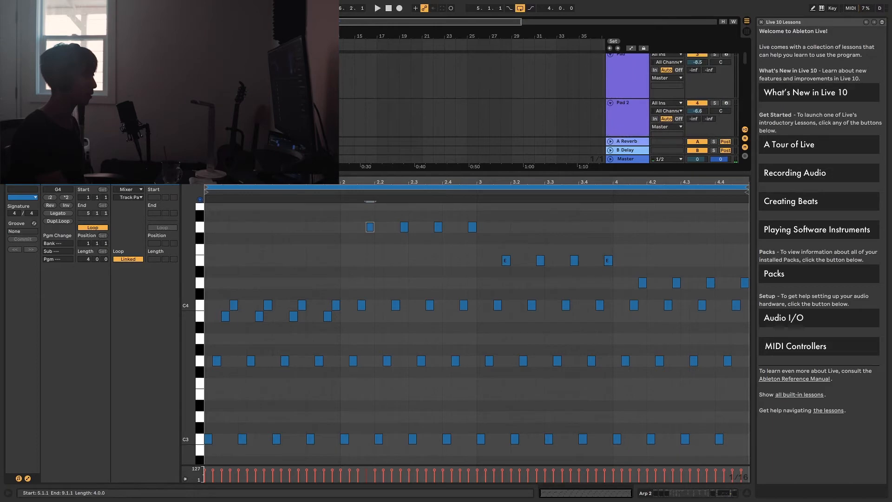
left_click(267, 103)
scroll(417, 369, "down", 8)
scroll(414, 368, "up", 2)
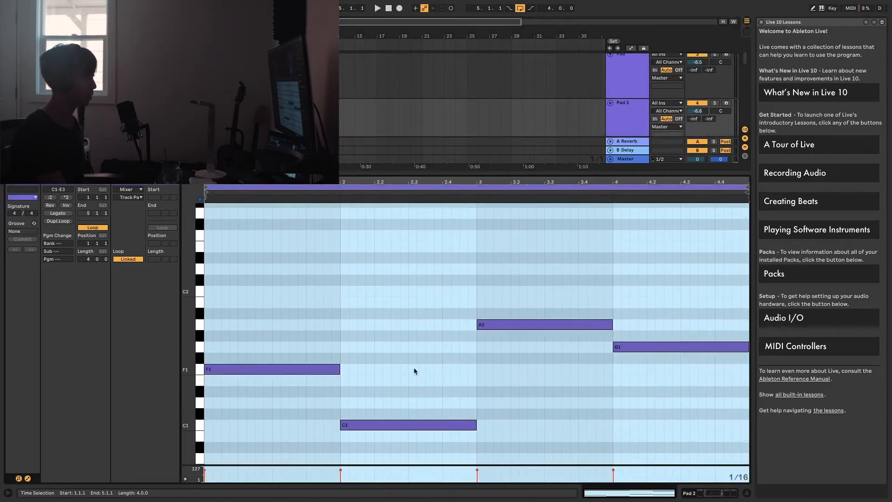
scroll(393, 331, "up", 6)
left_click(386, 276)
left_click_drag(385, 273, 364, 463)
scroll(375, 423, "down", 3)
scroll(370, 325, "up", 2)
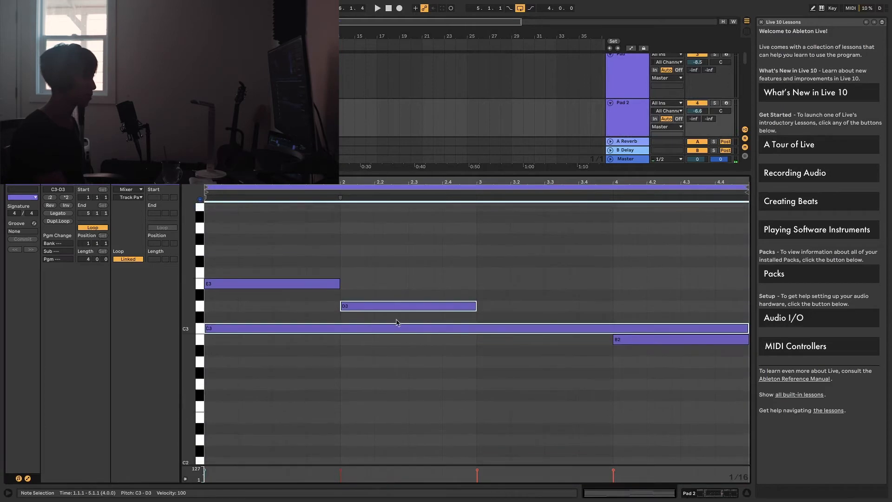
- Show the Arp 2 and Pad 2 clips together in the note editor with Pad 2 in the foreground, and enlarge the editor
scroll(302, 109, "down", 3)
scroll(302, 110, "down", 3)
left_click(274, 115)
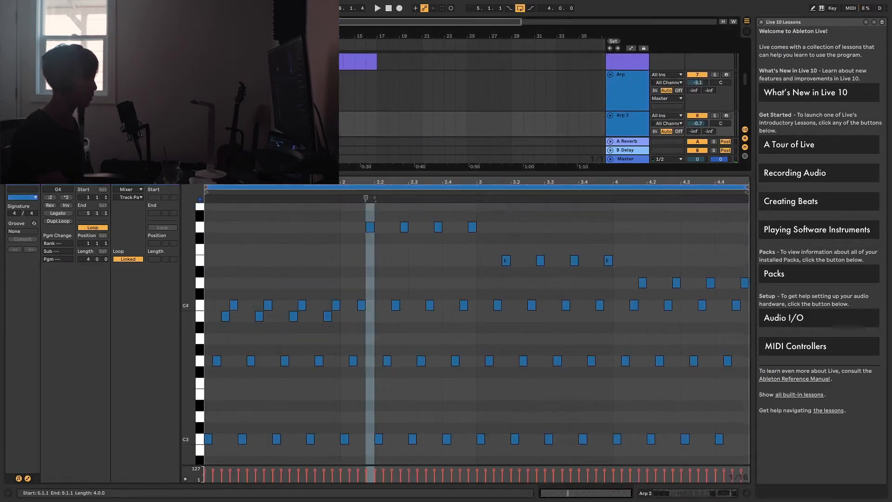
scroll(569, 319, "up", 2)
scroll(325, 121, "up", 3)
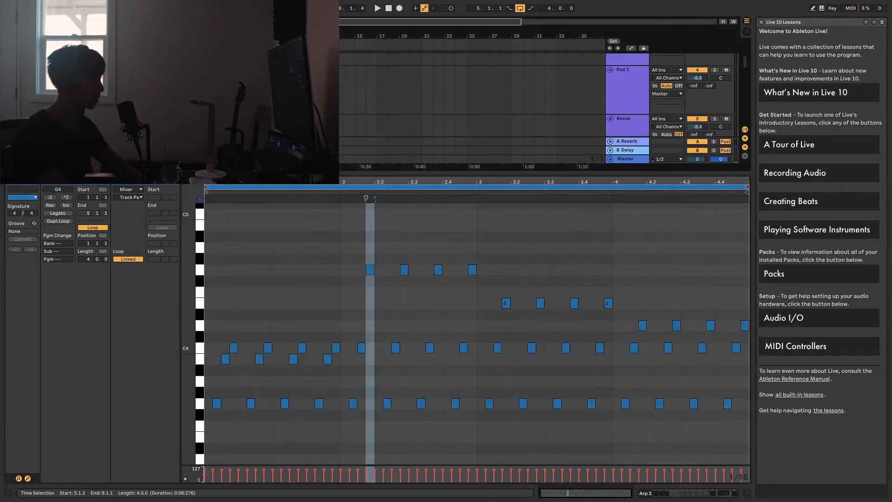
left_click(274, 69, "shift")
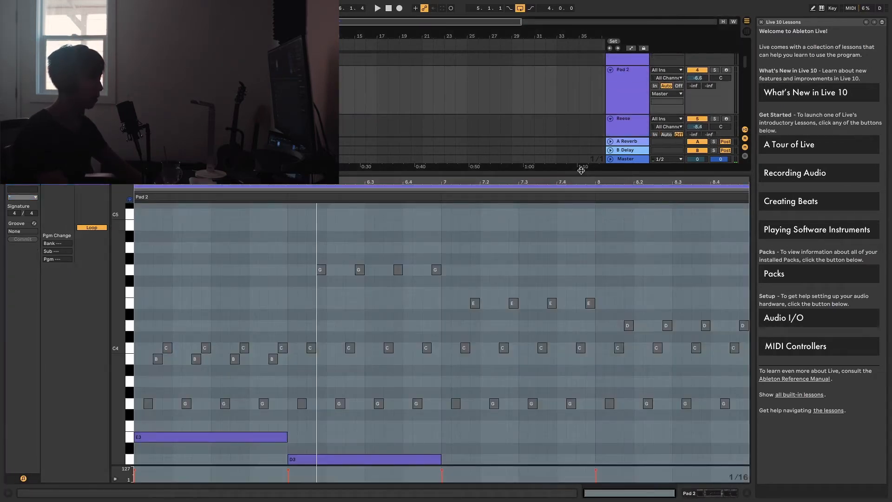
left_click_drag(581, 170, 580, 37)
- Compare the Arp 2 notes with the Pad 2 bass and chord notes across all four bars
scroll(466, 263, "down", 6)
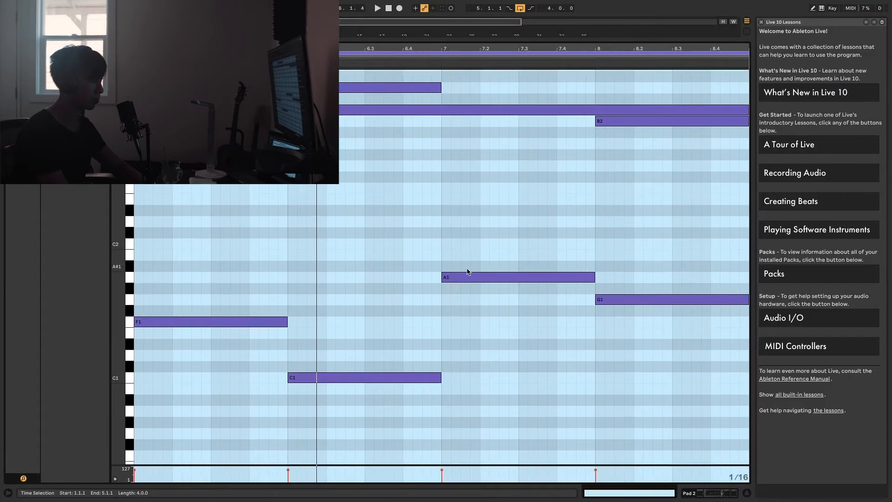
scroll(467, 268, "up", 6)
scroll(469, 267, "down", 4)
scroll(474, 266, "up", 4)
scroll(478, 267, "up", 3)
scroll(253, 293, "down", 7)
scroll(253, 292, "down", 3)
scroll(253, 292, "up", 8)
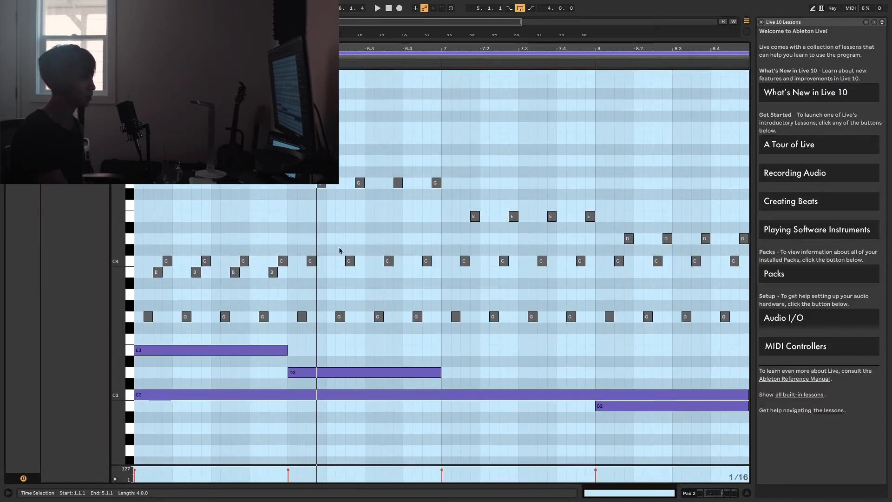
scroll(372, 389, "down", 1)
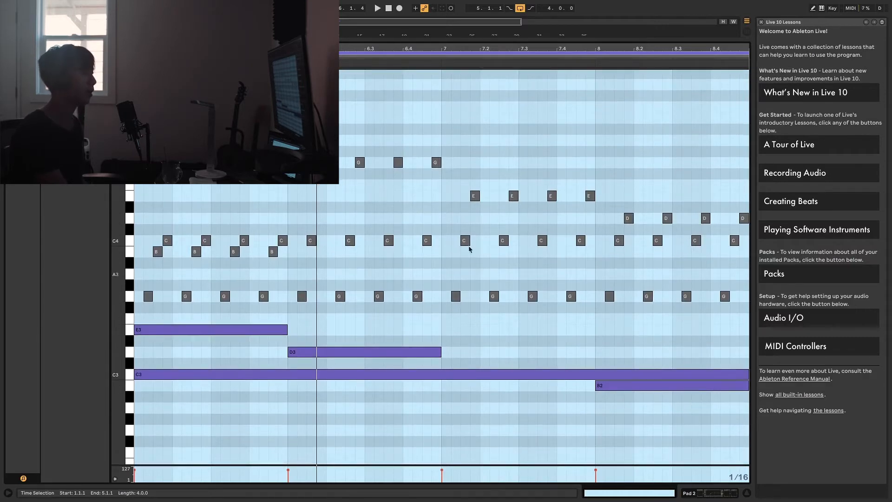
scroll(483, 279, "down", 5)
scroll(492, 325, "up", 1)
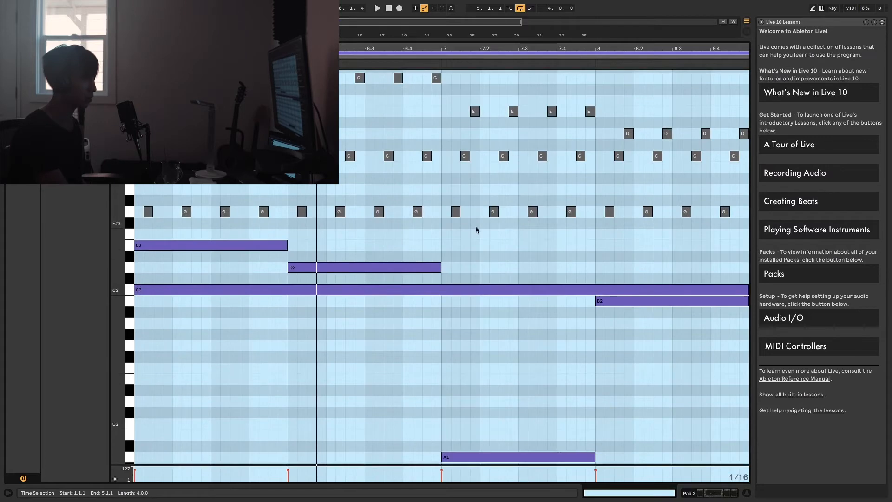
scroll(477, 246, "up", 5)
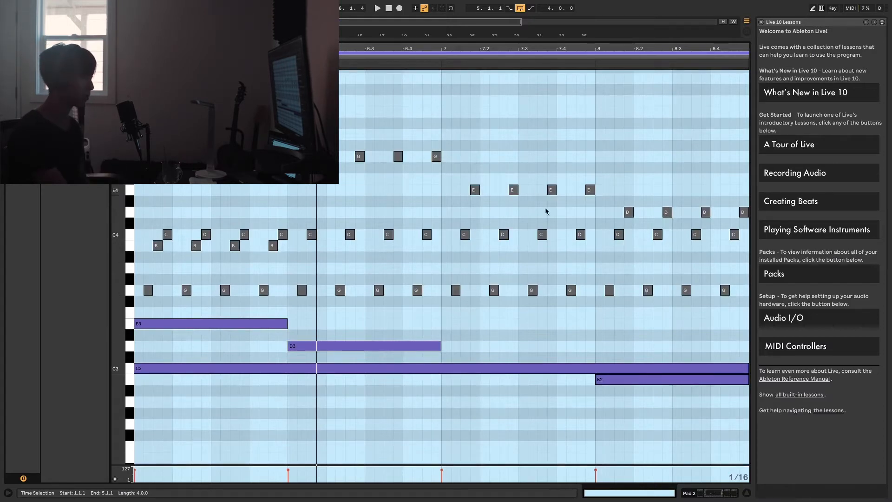
scroll(613, 275, "down", 5)
scroll(636, 371, "up", 3)
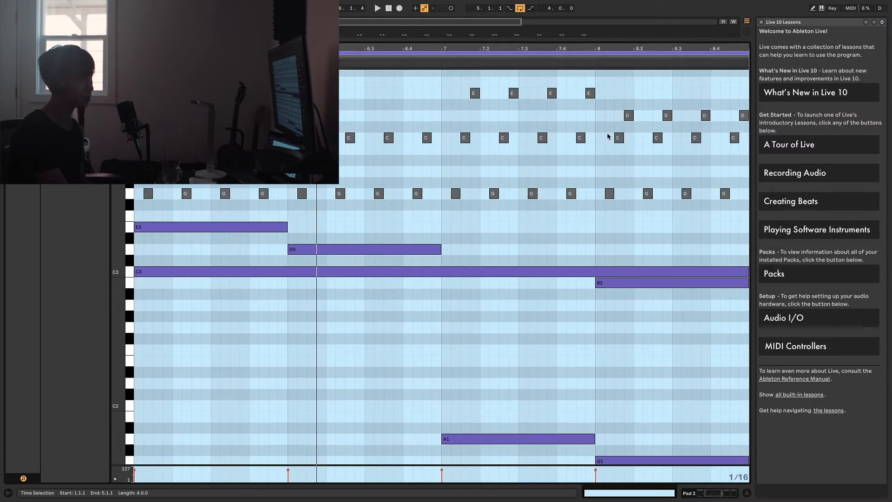
scroll(501, 251, "up", 3)
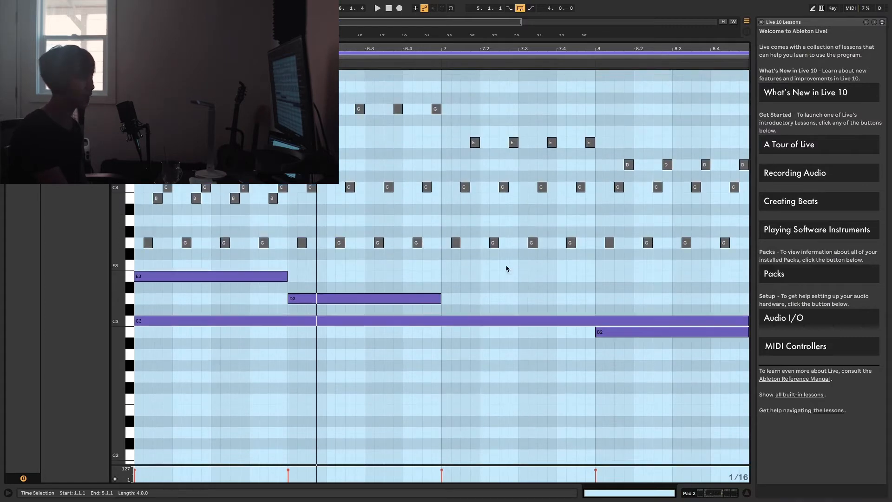
scroll(203, 199, "down", 3)
scroll(200, 199, "up", 3)
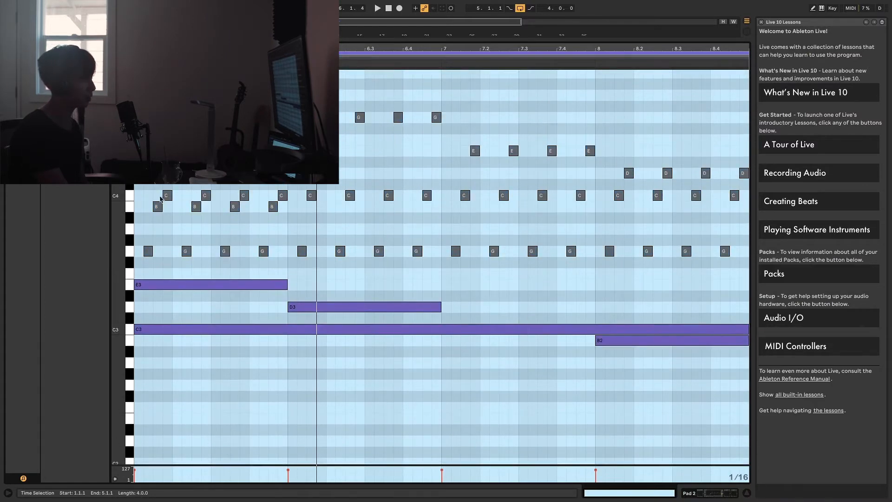
- Highlight the arpeggio's first bar and compare its G, B and C notes with the Pad 2 chord over F1
left_click_drag(149, 194, 307, 187)
scroll(307, 188, "down", 7)
scroll(309, 190, "up", 7)
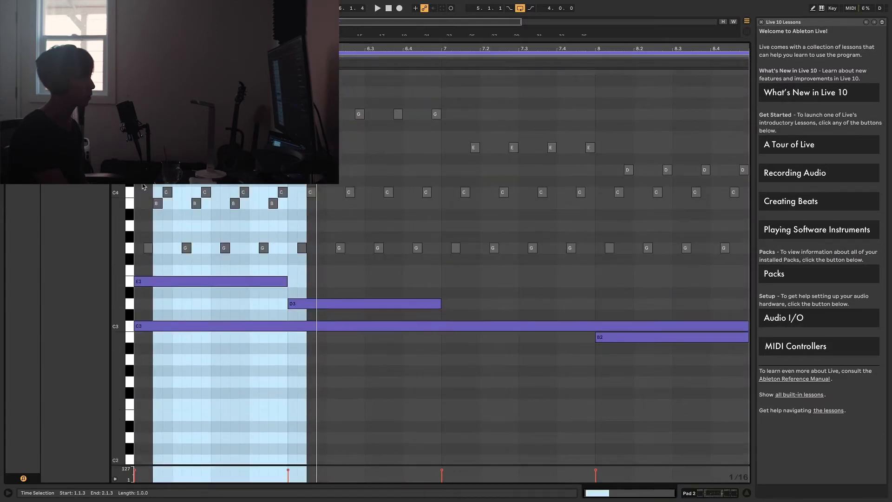
left_click(147, 185)
left_click_drag(147, 187, 288, 201)
scroll(289, 201, "down", 14)
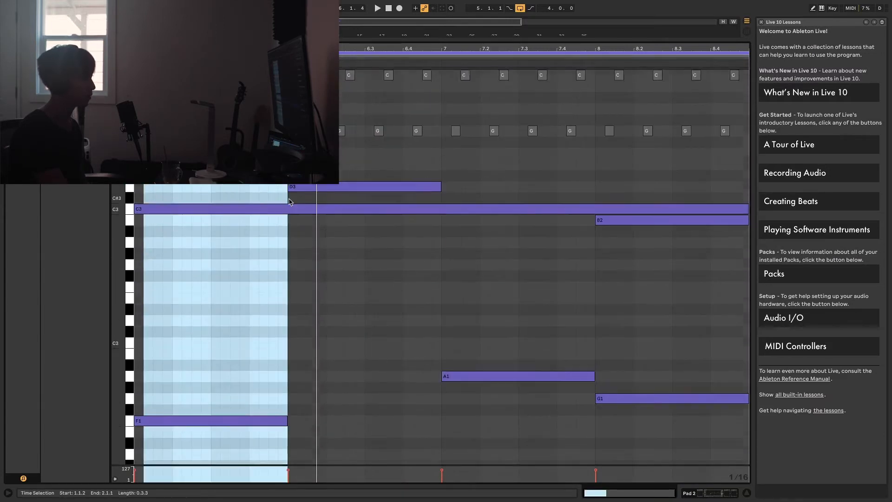
scroll(289, 201, "up", 13)
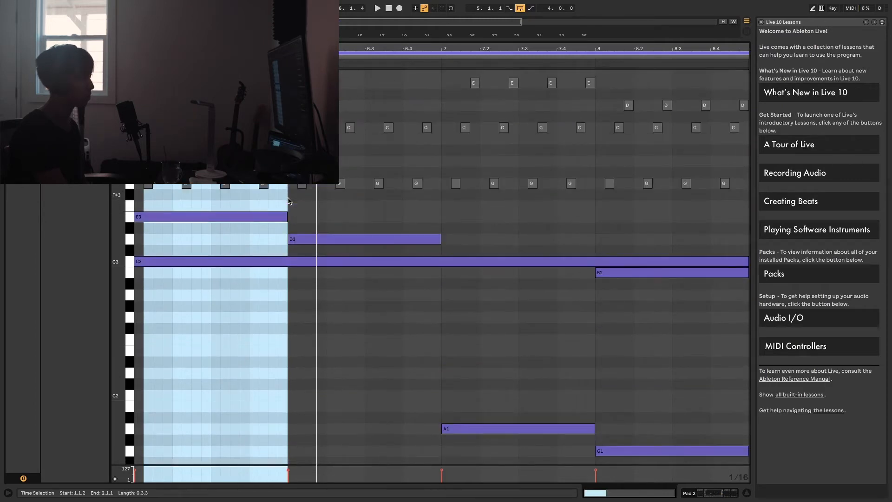
scroll(218, 260, "down", 8)
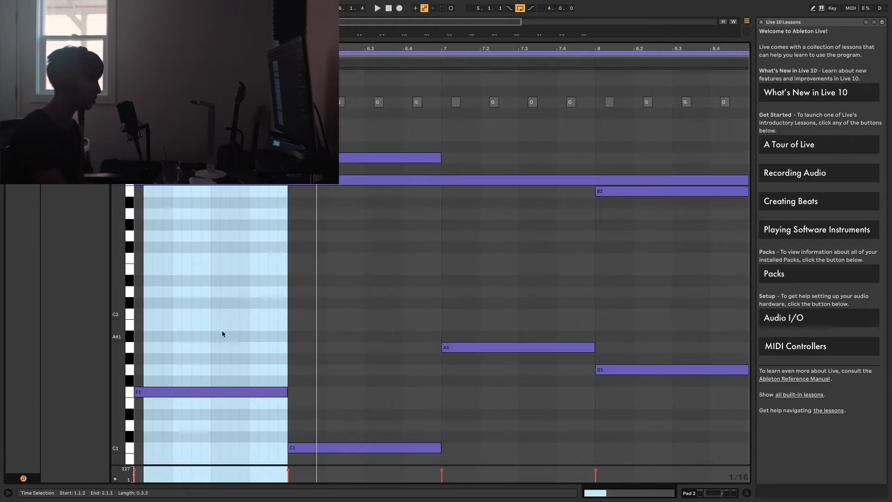
scroll(193, 376, "up", 14)
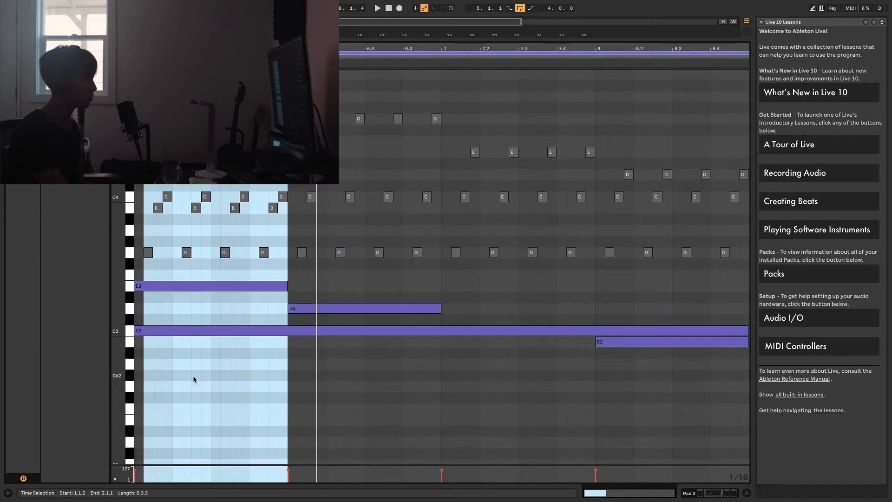
scroll(162, 343, "down", 3)
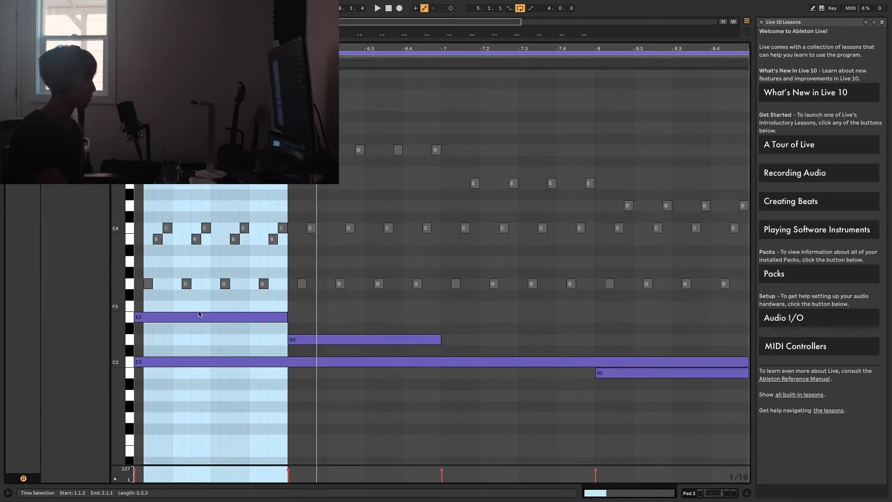
scroll(169, 318, "up", 1)
left_click_drag(157, 231, 311, 309)
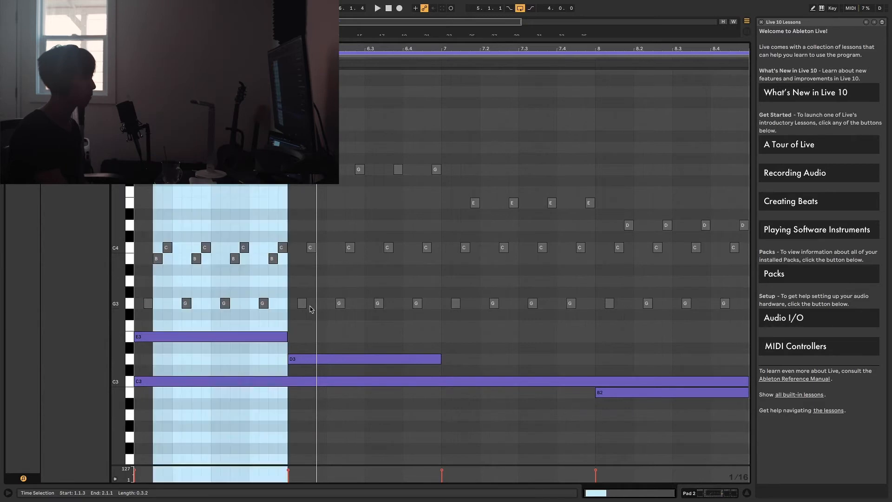
scroll(314, 288, "down", 14)
scroll(332, 312, "up", 12)
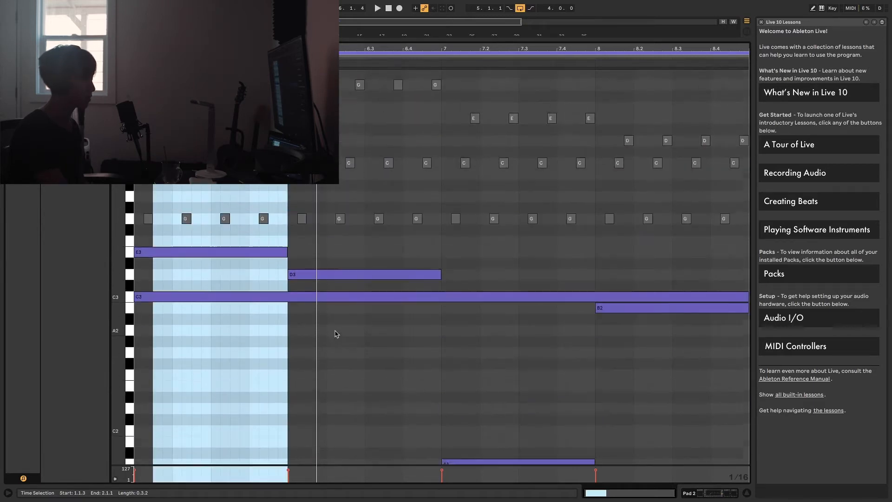
- Highlight the arpeggio's second bar, followed by its third and fourth bars, and compare each with the Pad 2 bass notes below
left_click_drag(279, 120, 477, 138)
scroll(536, 214, "down", 12)
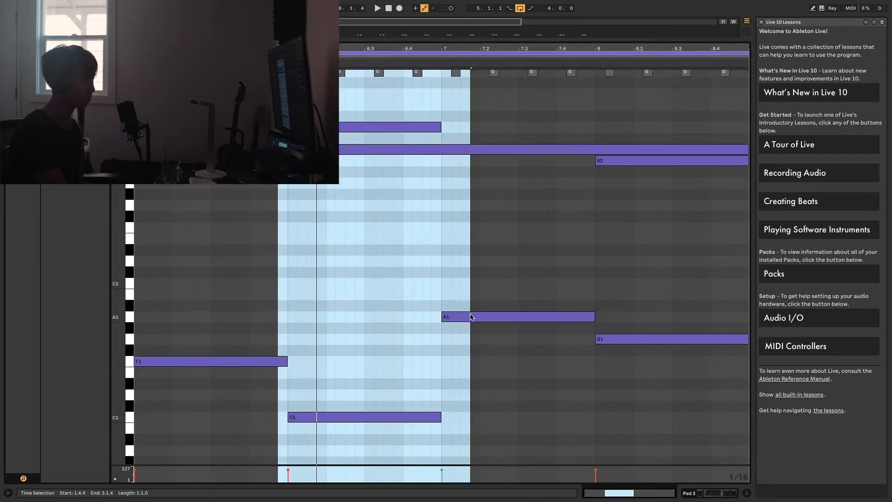
scroll(471, 317, "up", 10)
left_click_drag(464, 123, 681, 141)
scroll(575, 214, "down", 11)
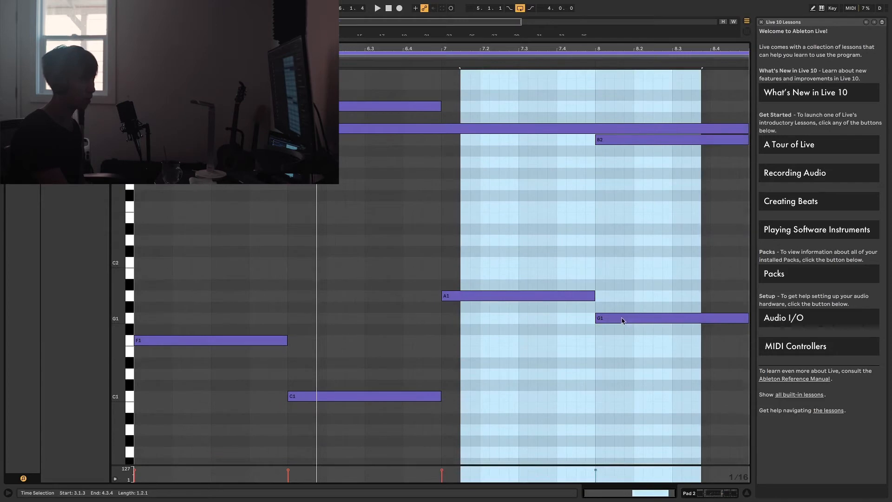
- Highlight the arpeggio's fourth bar for comparison with the G1 bass note, and shrink the note editor to show the tracks
scroll(628, 329, "up", 11)
left_click_drag(610, 144, 771, 162)
left_click_drag(445, 39, 432, 219)
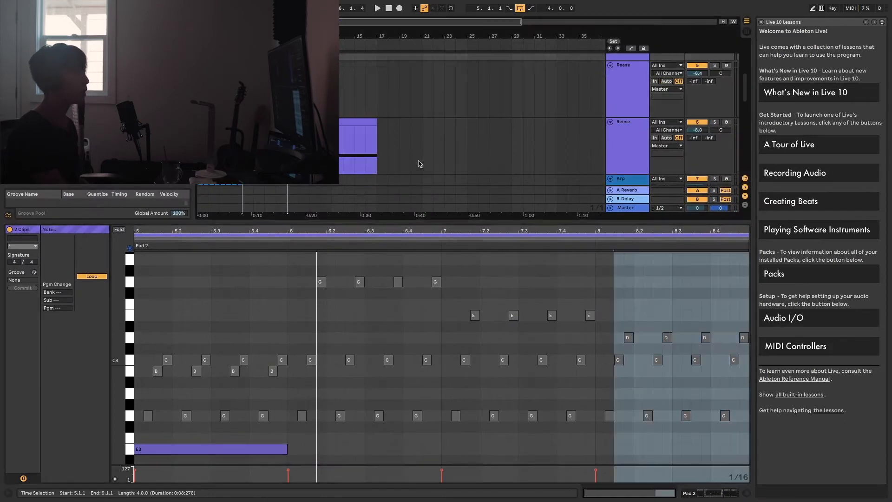
- Review the pad, Reese and Arp tracks in the arrangement, and play back the looped section from bar 5
scroll(385, 145, "down", 3)
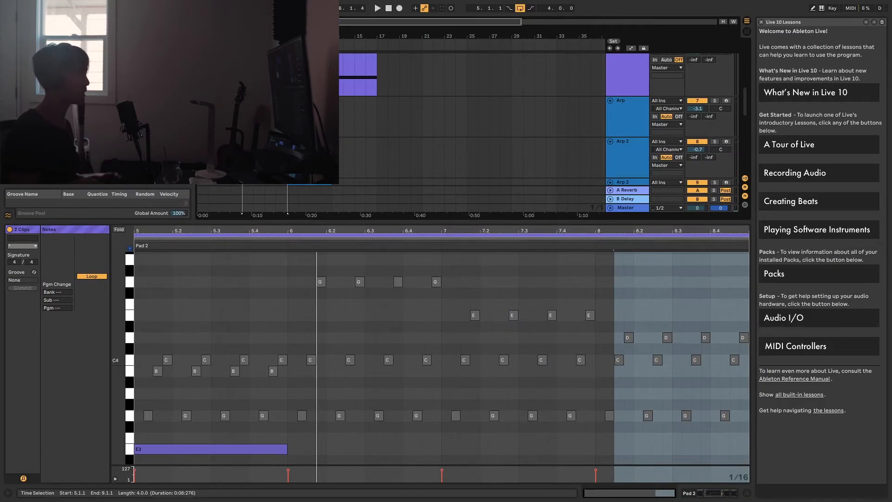
scroll(471, 116, "down", 2)
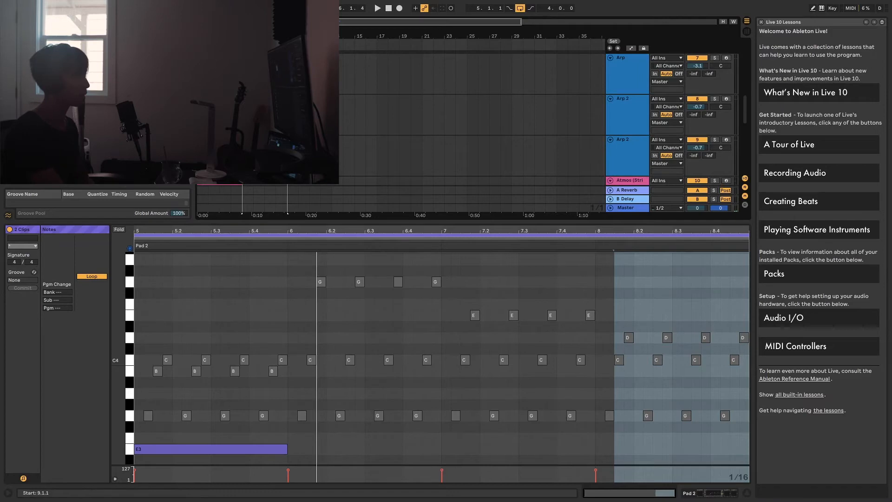
scroll(421, 186, "down", 3)
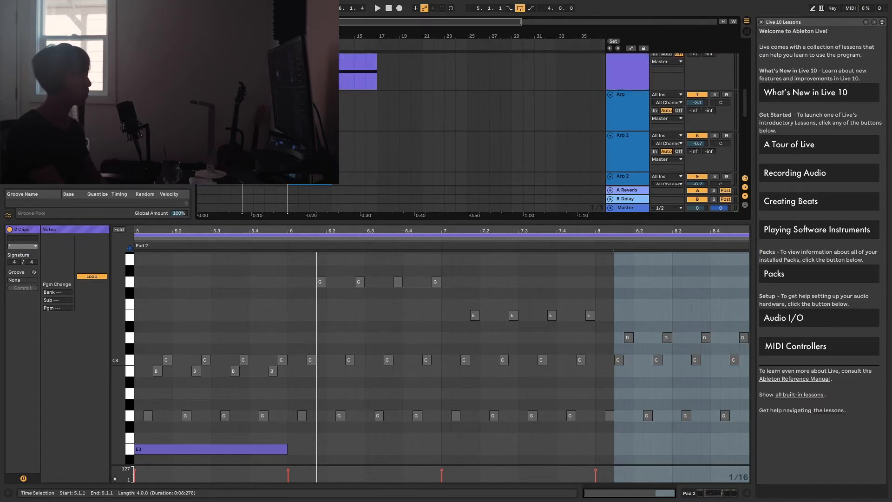
scroll(464, 181, "up", 4)
scroll(484, 176, "down", 4)
scroll(678, 173, "up", 4)
scroll(678, 172, "up", 3)
key("space")
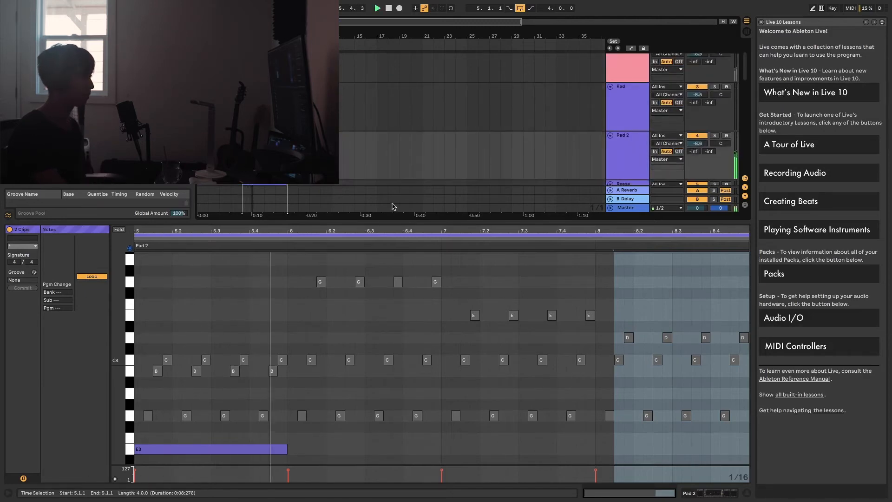
- Move the four-bar loop to start at bar 9, and open the Reese clip in that section
left_click_drag(390, 221, 391, 256)
scroll(358, 135, "up", 2)
scroll(359, 134, "down", 5)
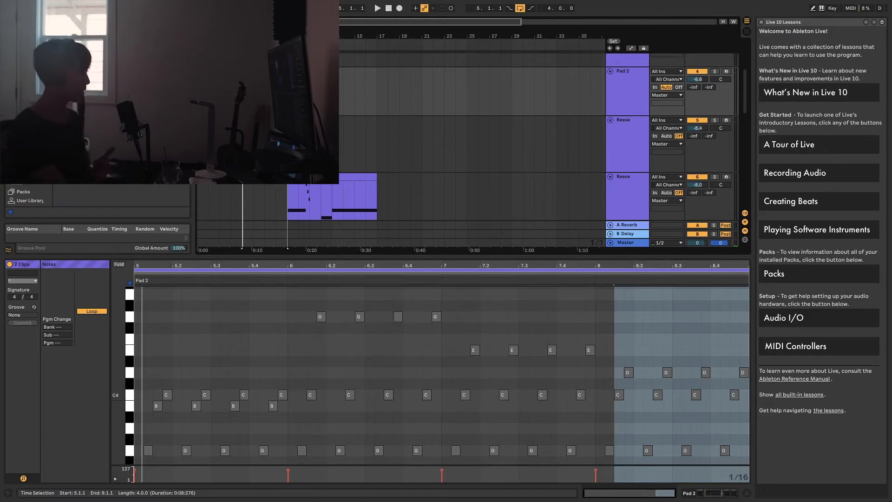
scroll(320, 233, "down", 3)
left_click_drag(265, 42, 310, 42)
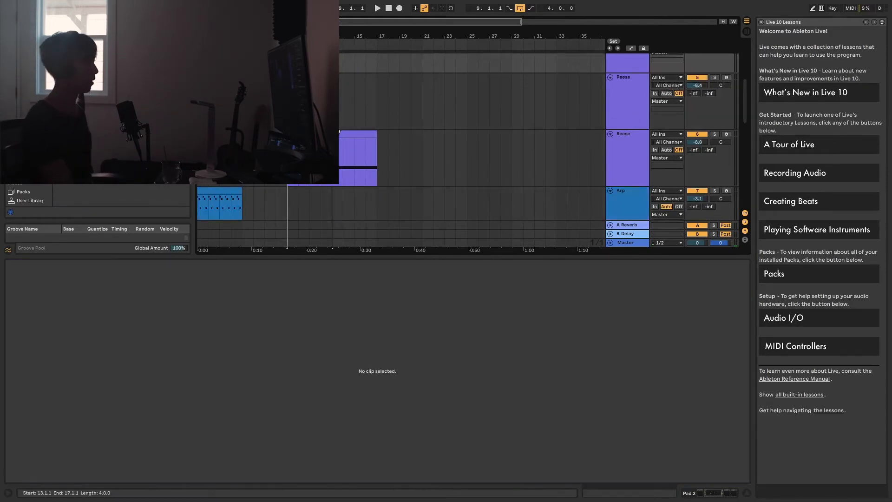
left_click(321, 160)
- Open the Arp 2 clip at bar 9 and enlarge the note editor to show its full note range
scroll(464, 134, "down", 5)
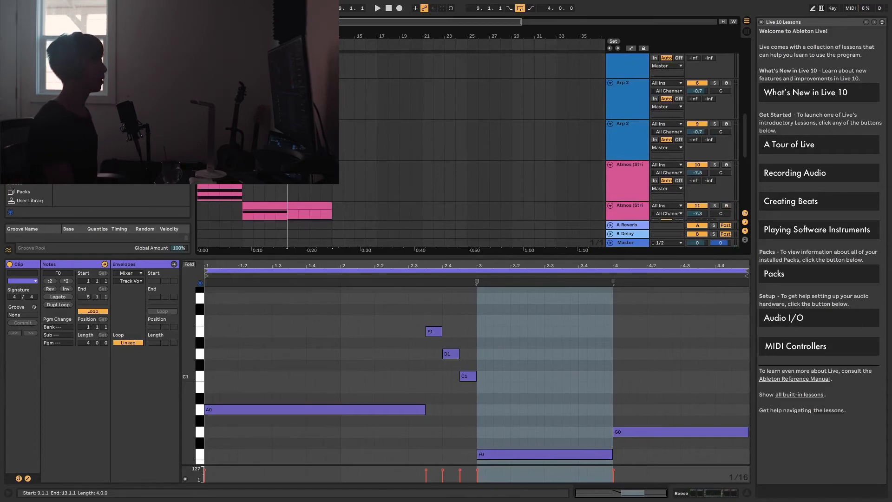
left_click(311, 124)
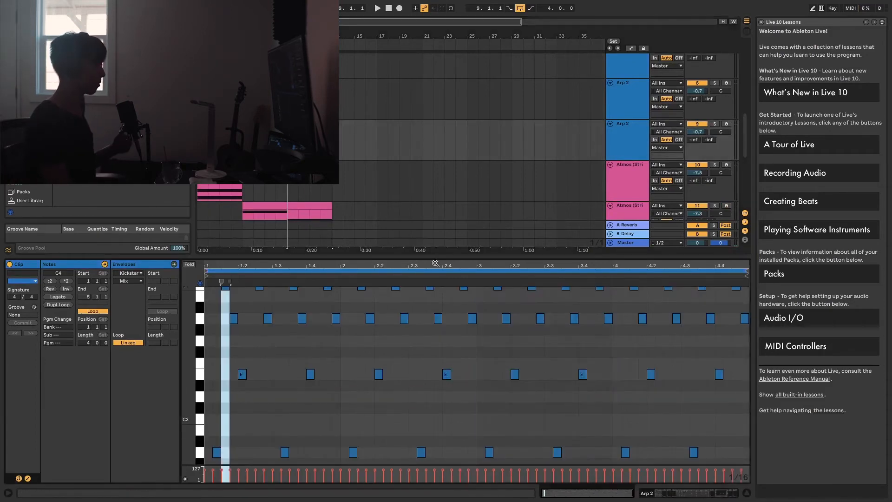
left_click_drag(435, 257, 436, 123)
scroll(420, 279, "up", 3)
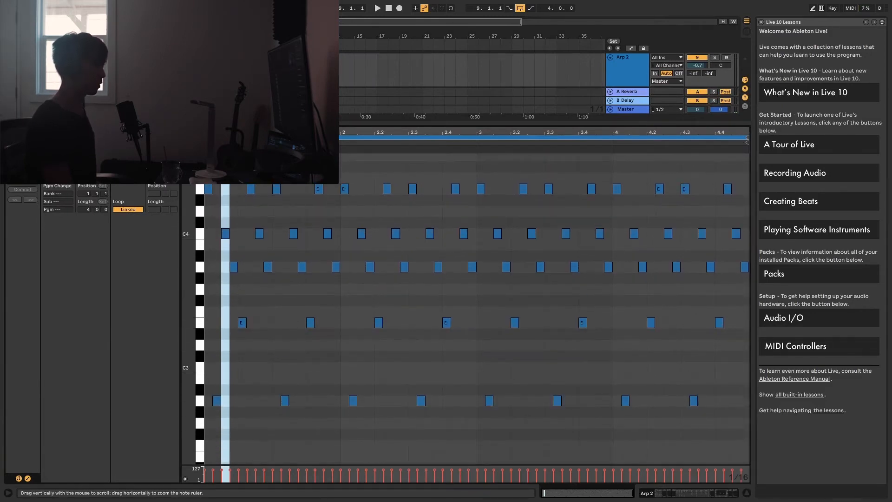
left_click_drag(189, 200, 189, 204)
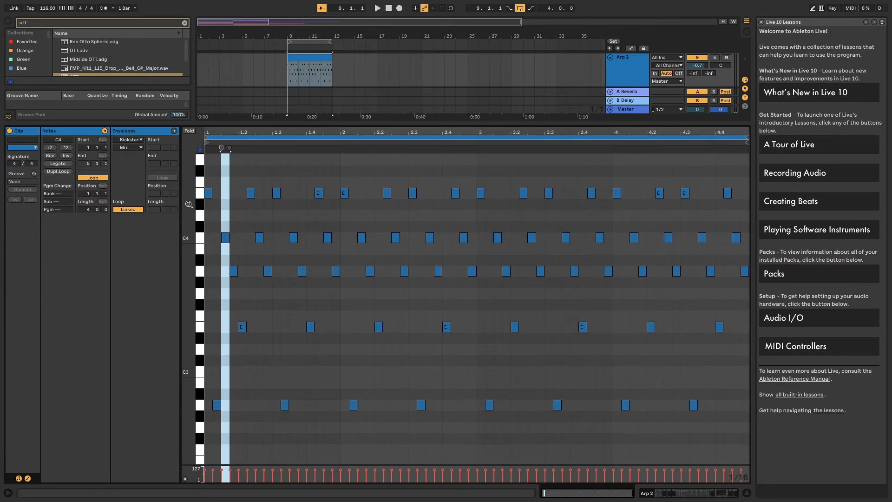
- Highlight all C4 notes and all A3 notes of the Arp 2 clip, auditioning the B3 pitch for comparison
left_click(197, 242)
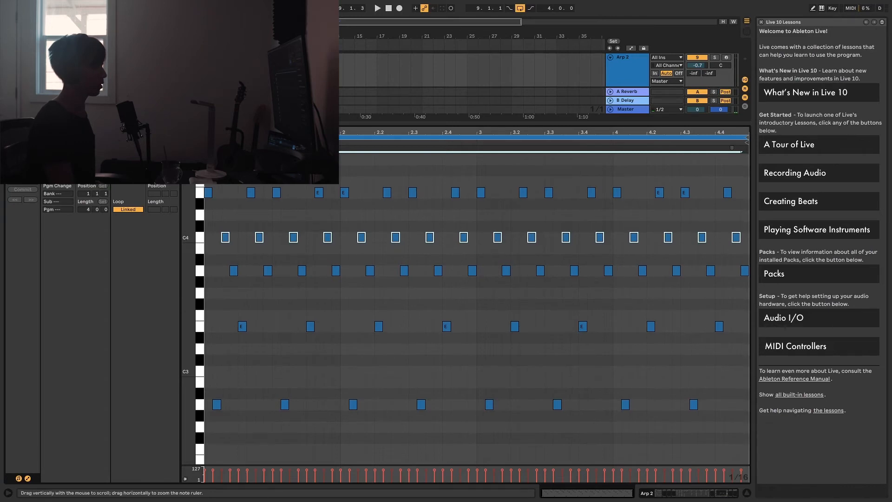
left_click(201, 238)
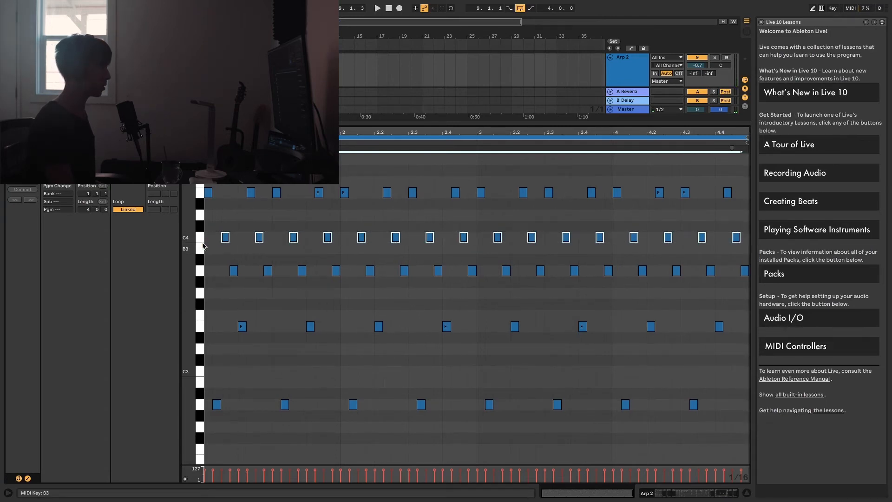
key("space")
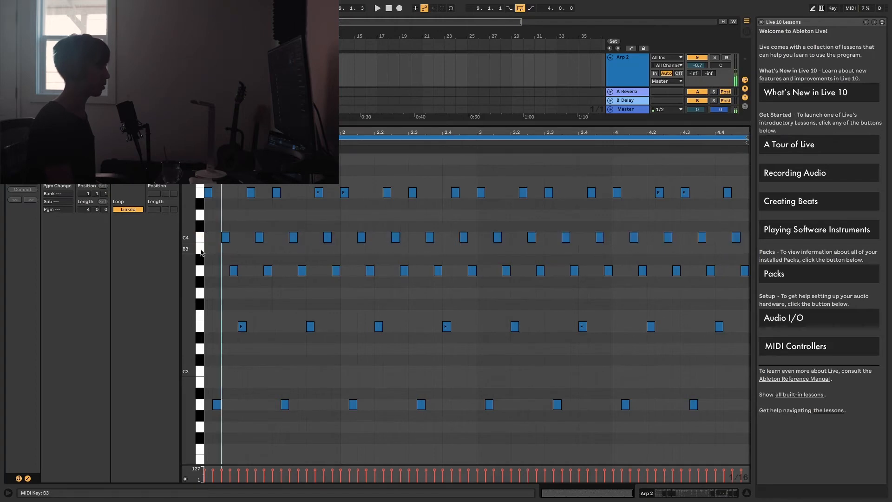
left_click(200, 272)
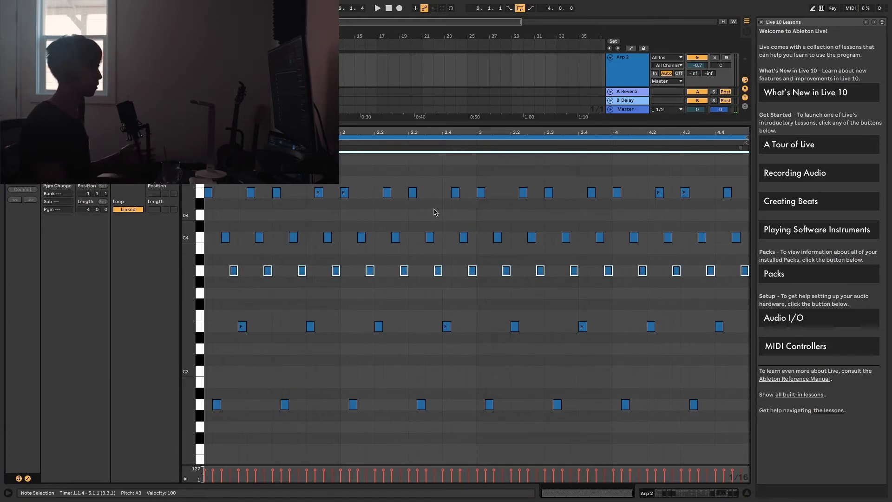
left_click_drag(388, 121, 371, 299)
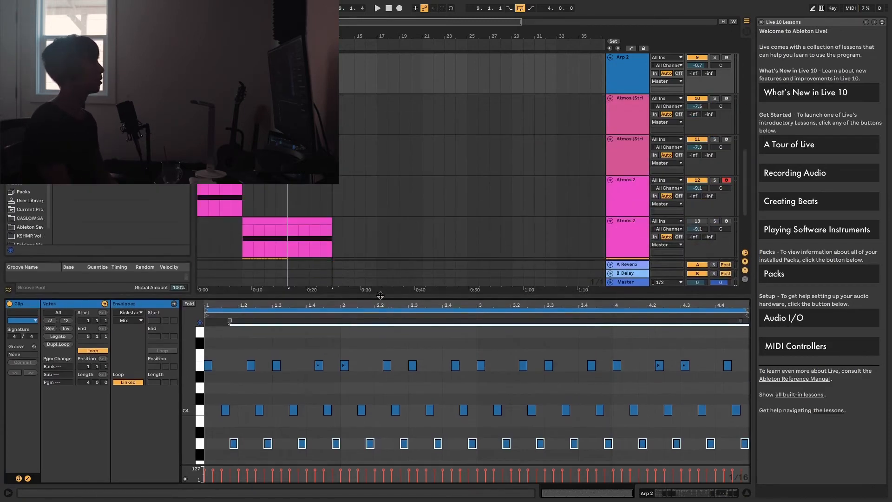
left_click_drag(371, 301, 388, 119)
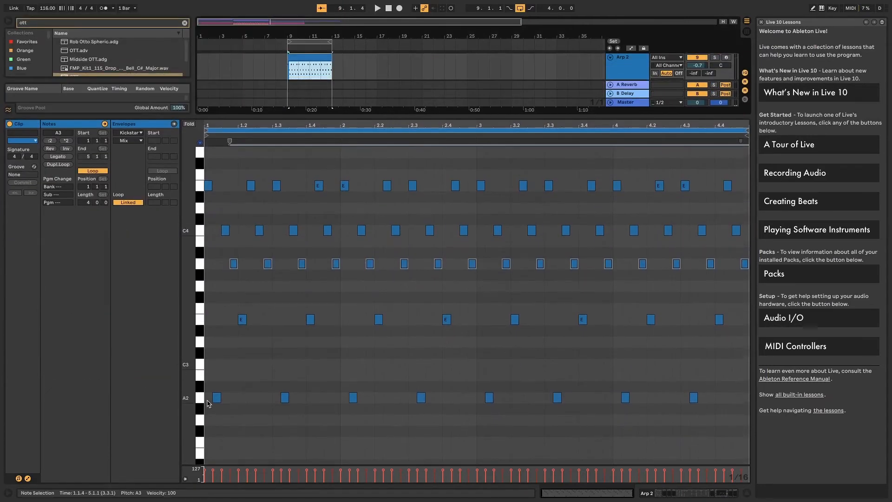
left_click_drag(187, 306, 187, 306)
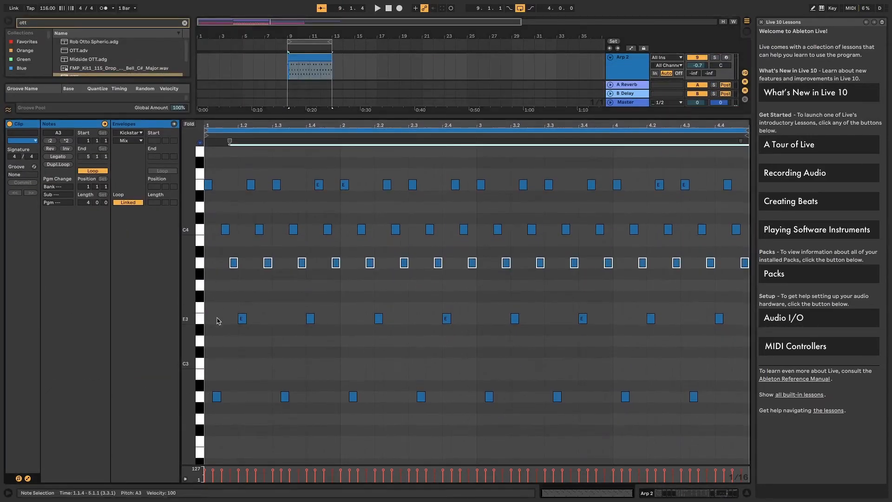
- Audition the arpeggio's opening notes one by one: E4, A2, C4, A3, E3, E4 and C4
left_click(212, 164)
left_click(208, 185)
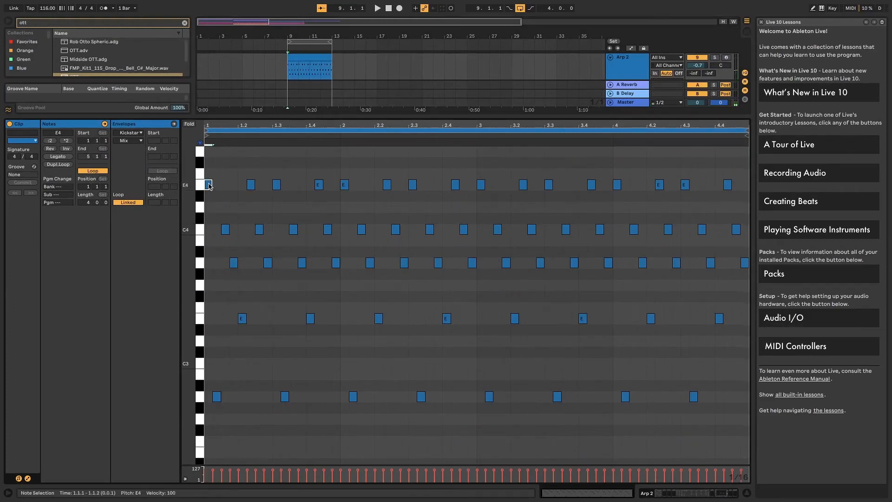
left_click(216, 396)
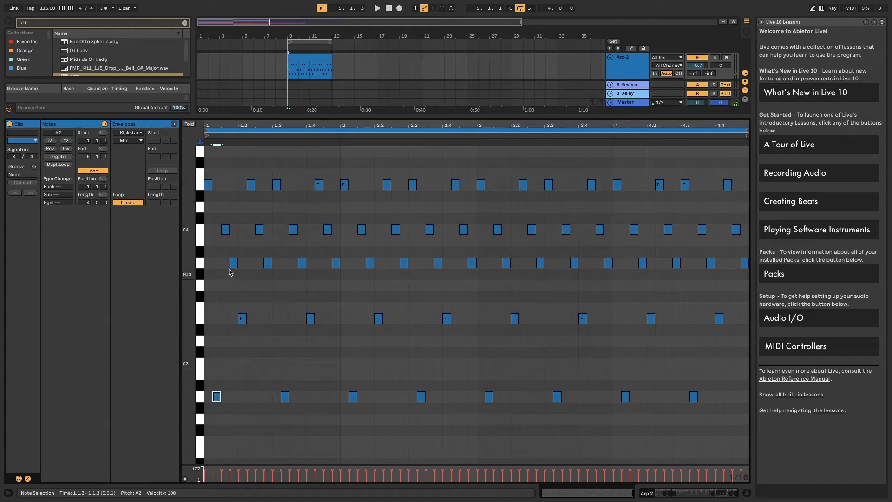
left_click(225, 230)
left_click(234, 264)
left_click(243, 318)
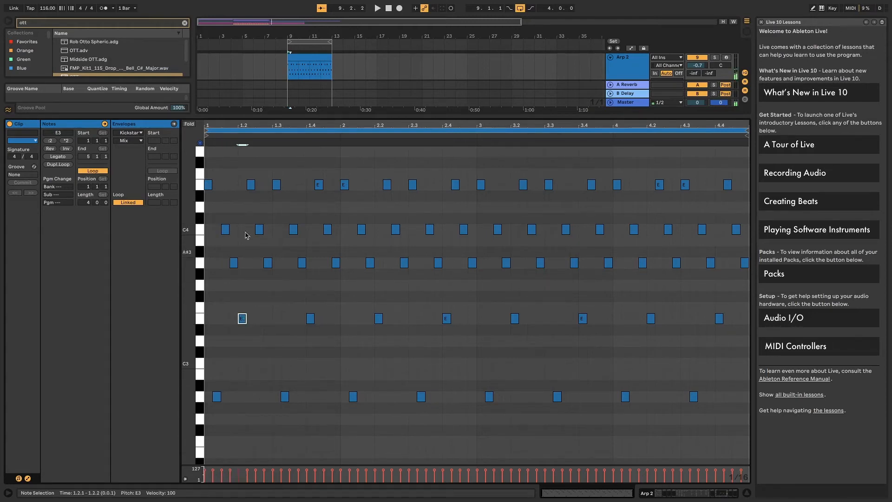
left_click(252, 184)
left_click(259, 229)
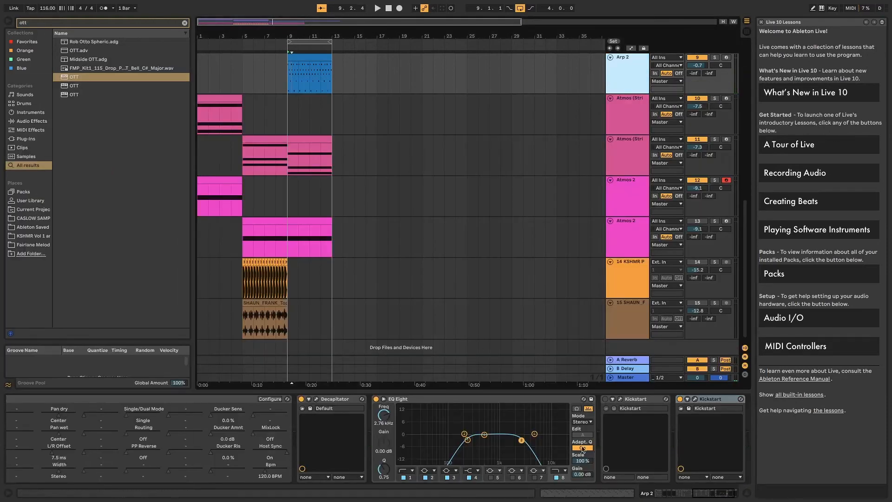
- View and close the Kickstart plugin window on Arp 2, and play the arpeggio section from bar 9
left_click(695, 399)
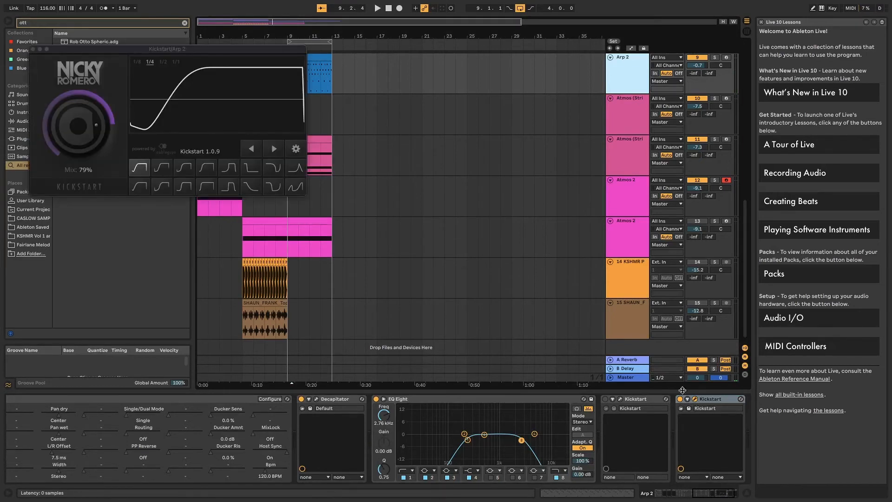
left_click(33, 49)
left_click(319, 60)
key("space")
scroll(349, 152, "up", 1)
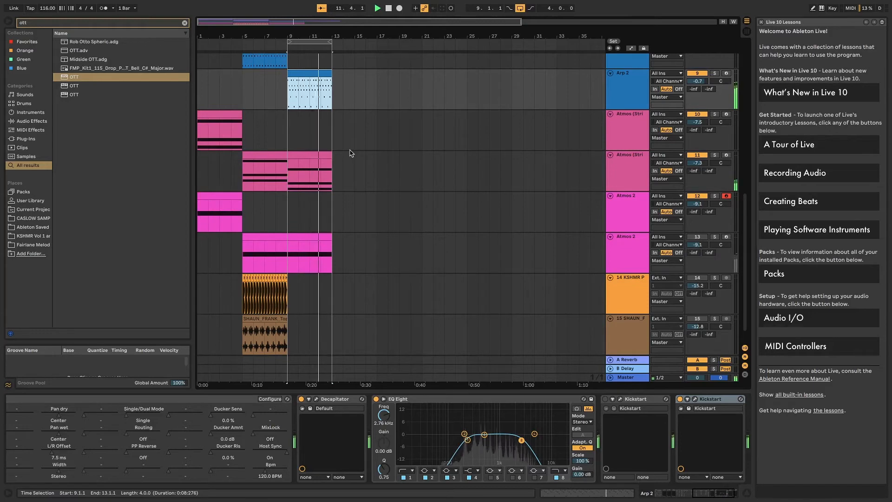
scroll(350, 153, "up", 5)
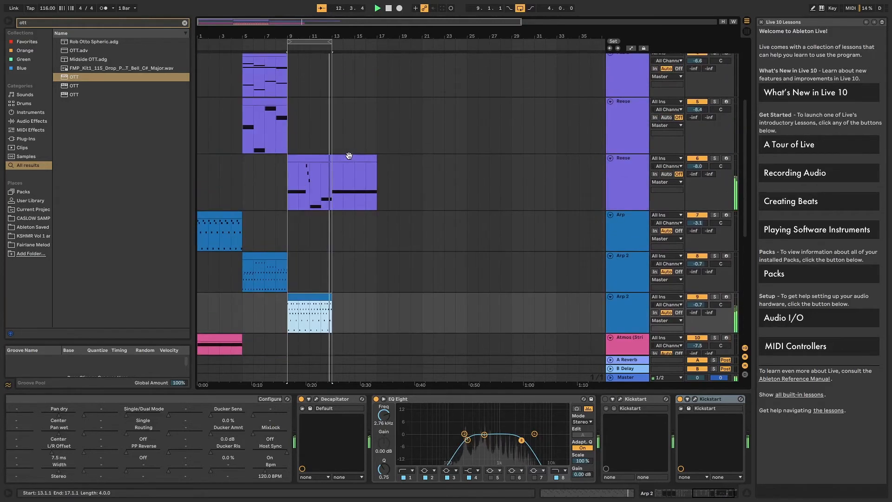
- Stop playback and inspect the Reese clip's bass notes at bar 9, returning to the Arp 2 clip with a smaller note editor
left_click(322, 161)
key("space")
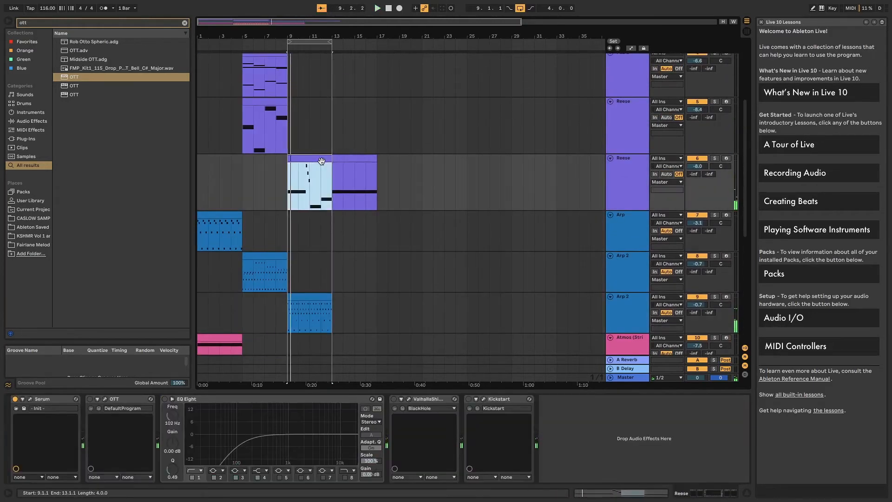
double_click(322, 160)
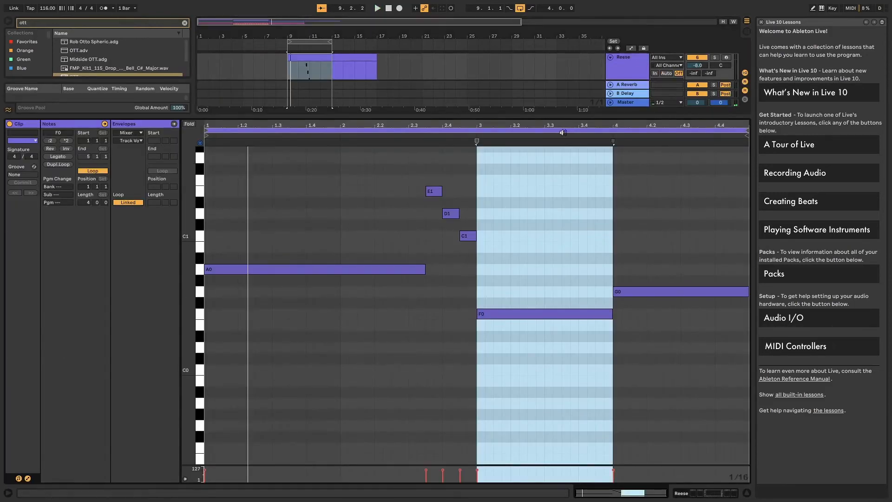
left_click_drag(573, 116, 570, 340)
left_click(320, 148)
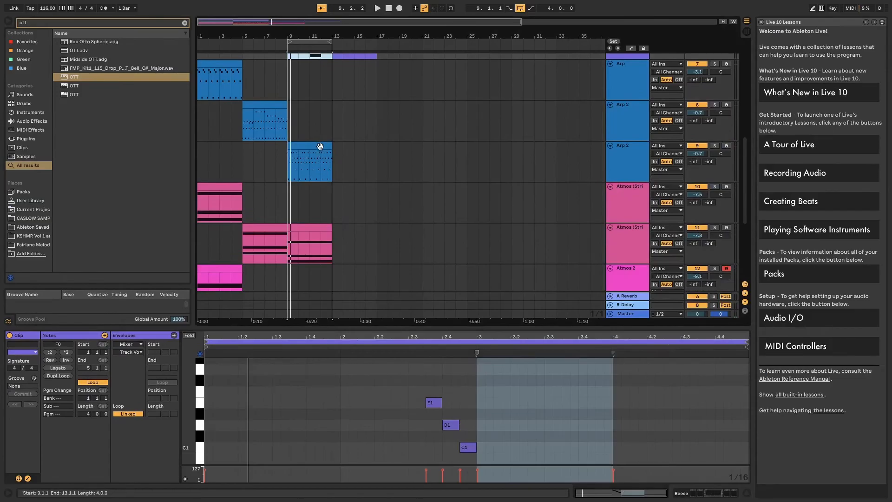
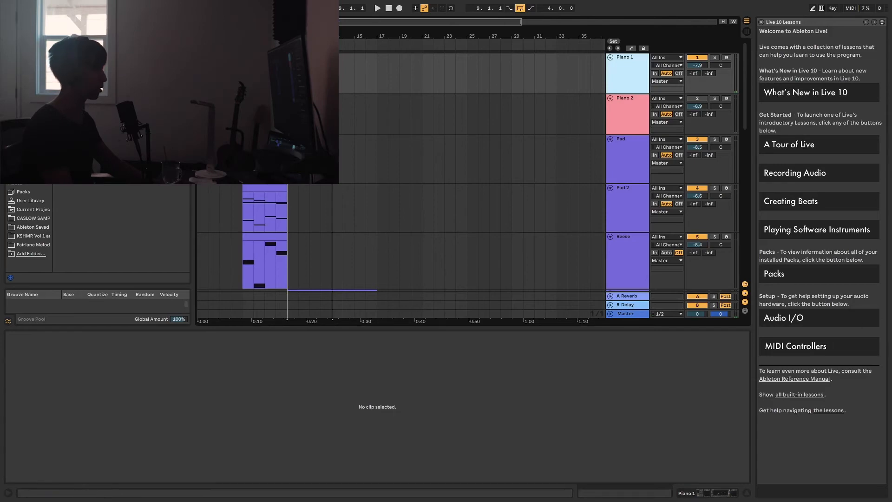
- Duplicate the Arp track and paste the copied purple chord clip at bar 1 on the soloed duplicate
scroll(235, 63, "down", 8)
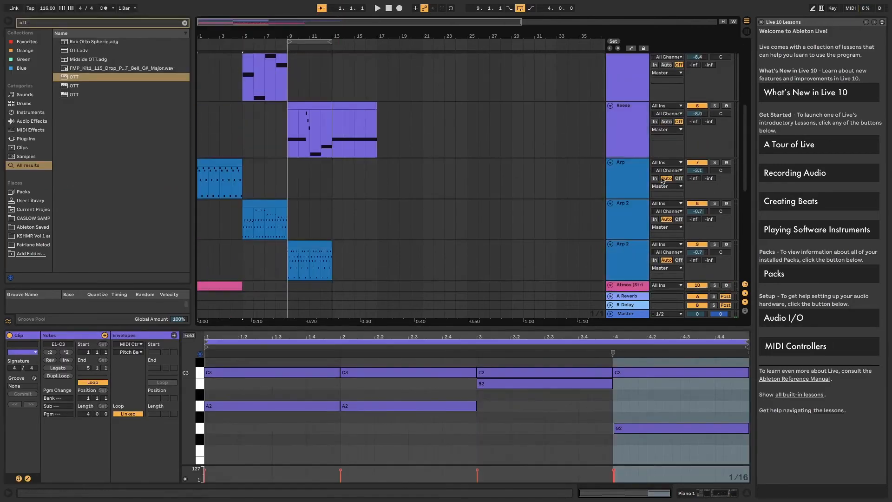
right_click(637, 178)
left_click(660, 198)
left_click(199, 216)
key("super+v")
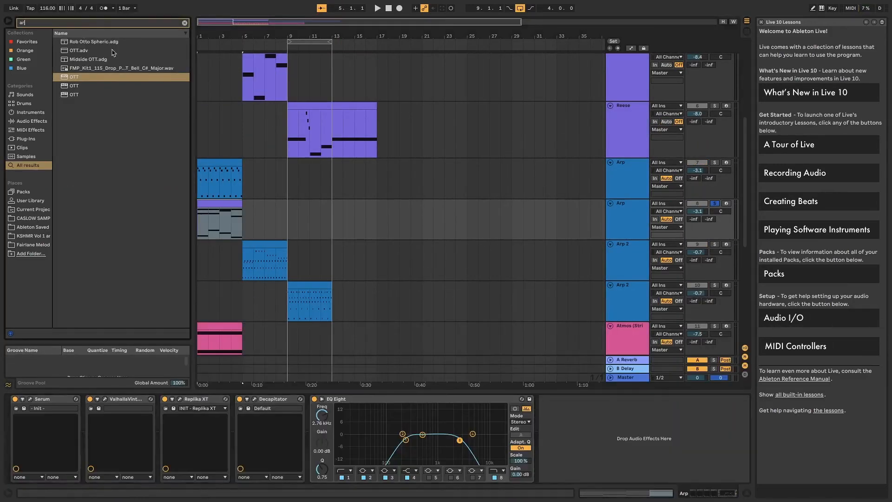
- Set up an Arpeggiator on the duplicate track with the UpDown style, and set the tempo to 140 BPM
left_click(47, 412)
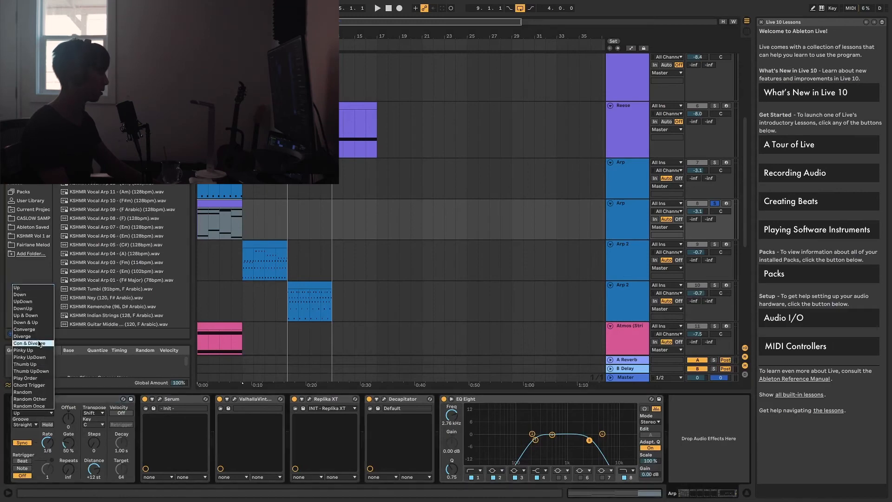
left_click(49, 301)
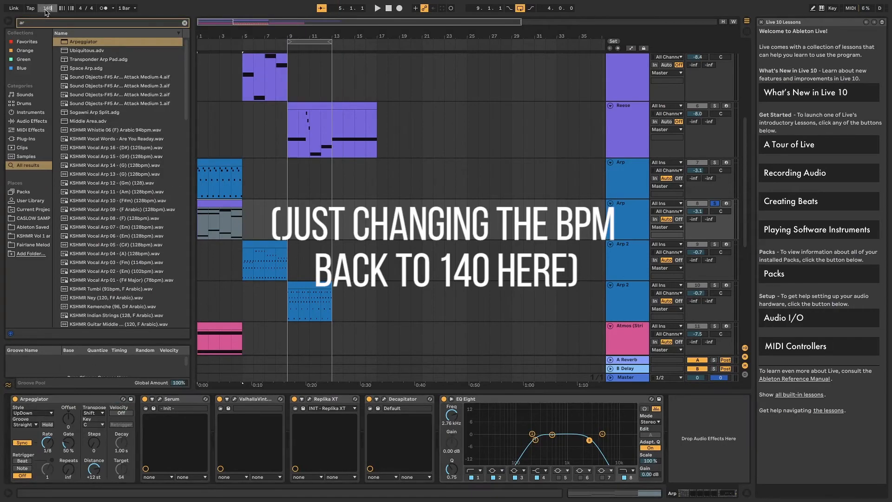
- Transpose all notes of the duplicate Arp track's chord clip up one octave and play the arpeggiated result
key("space")
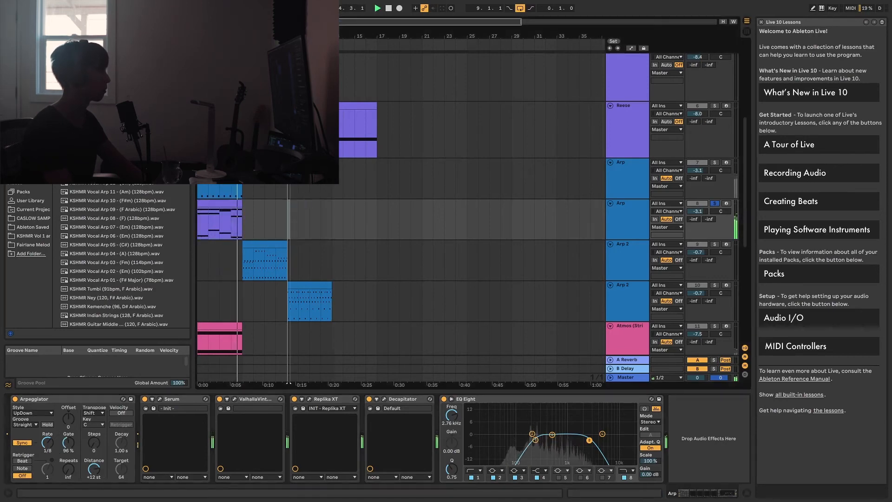
left_click(390, 375)
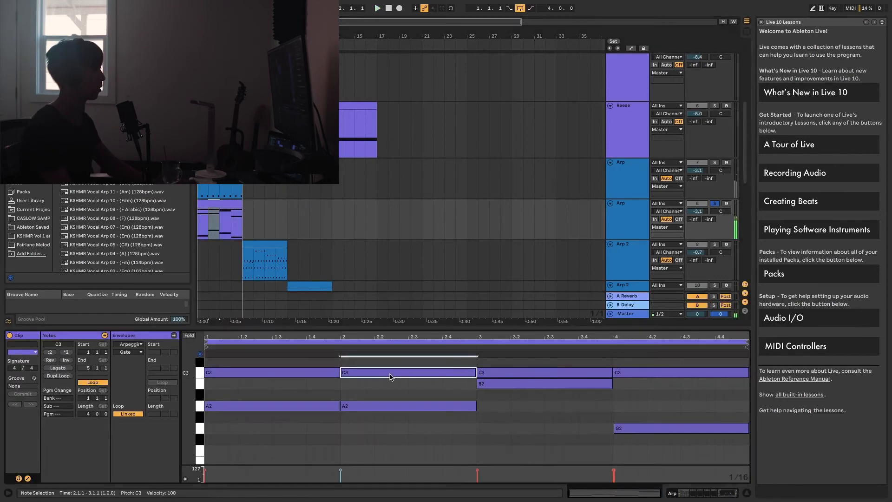
key("ctrl+a")
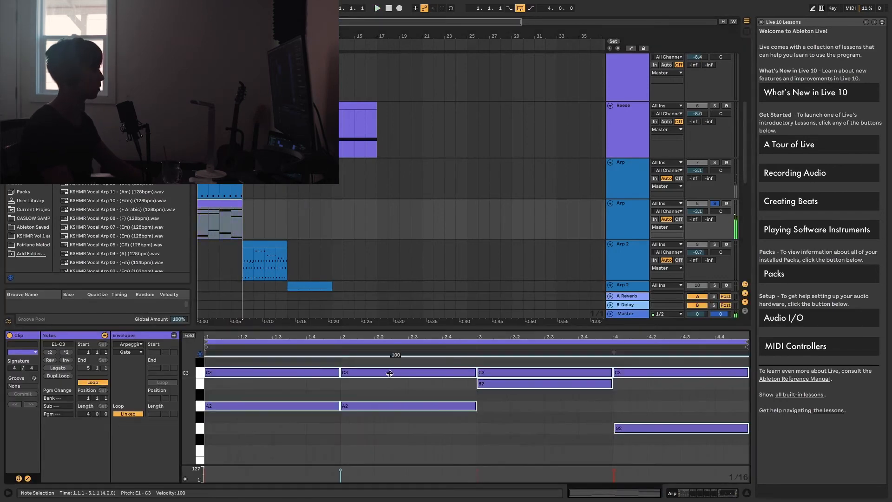
key("shift+Up")
key("space")
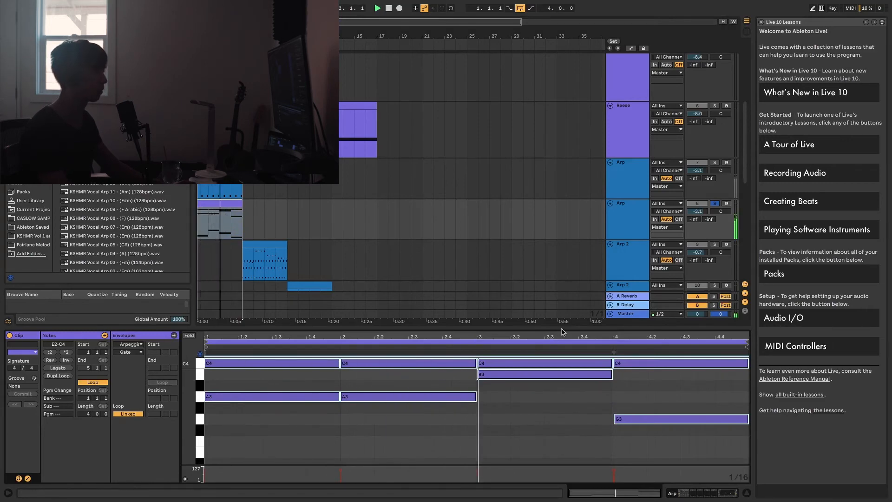
- Enlarge the note editor and transpose all of the chord clip's notes back down one octave
left_click_drag(561, 333, 569, 152)
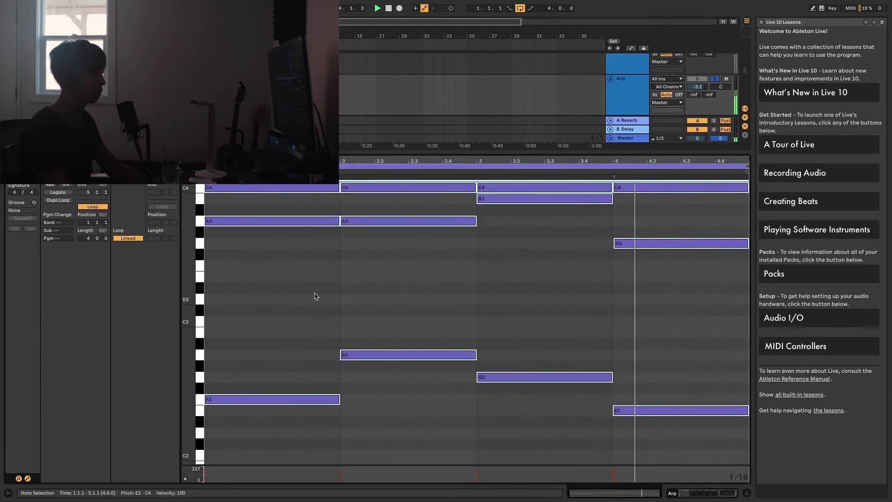
scroll(318, 295, "up", 1)
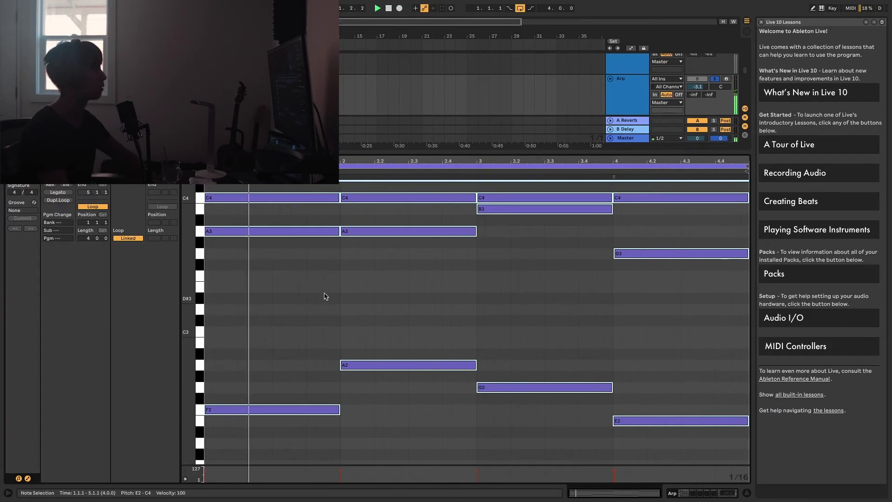
key("shift+Down")
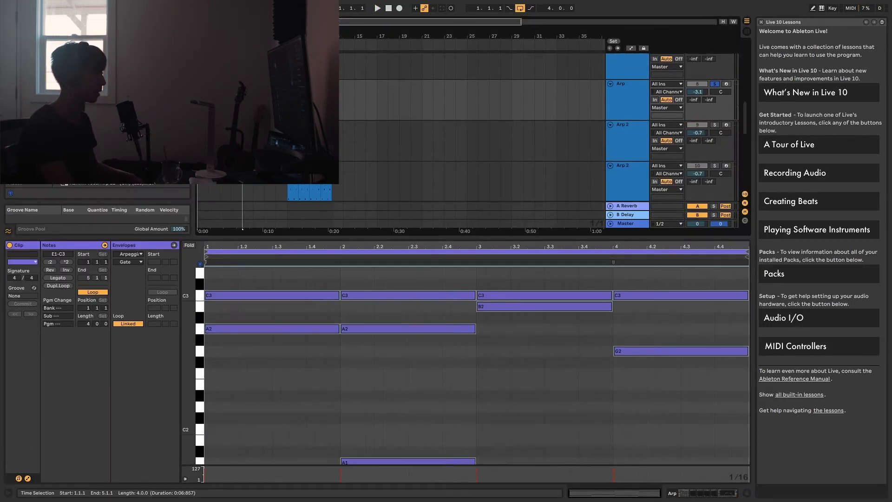
- View the original Arp clip's notes in an enlarged note editor
scroll(469, 125, "up", 3)
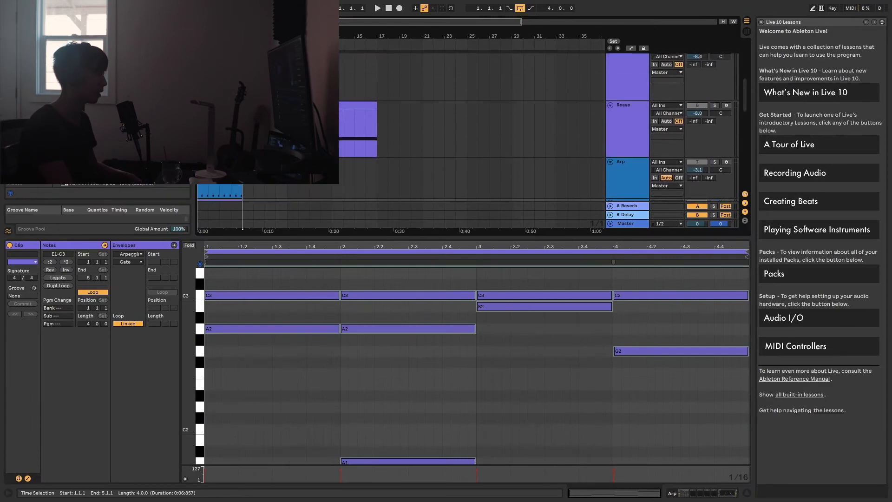
left_click(220, 138)
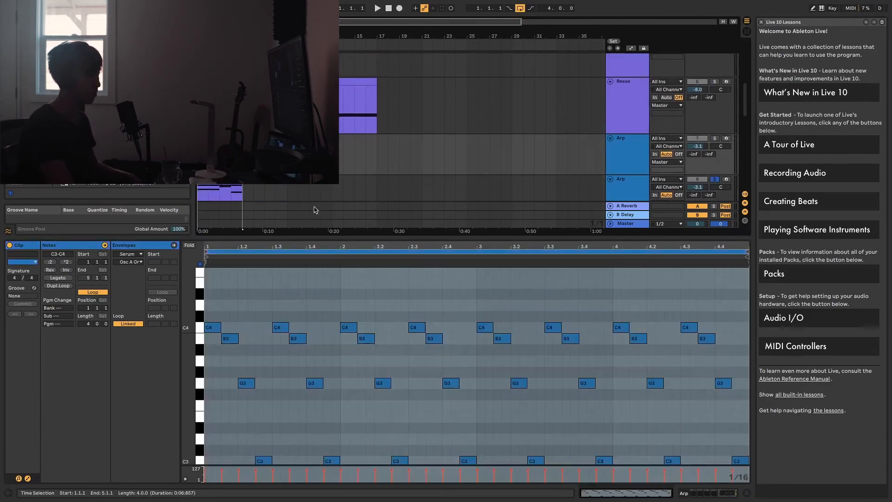
left_click(313, 267)
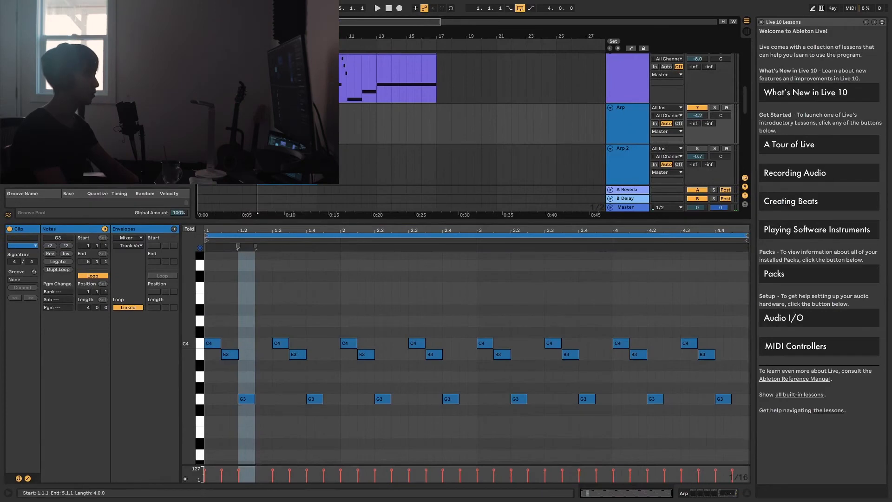
left_click(246, 297)
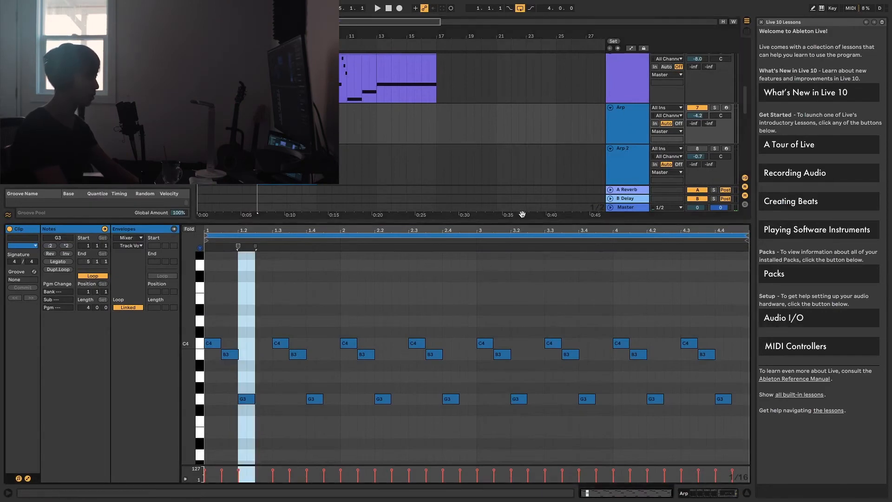
left_click_drag(522, 220, 523, 110)
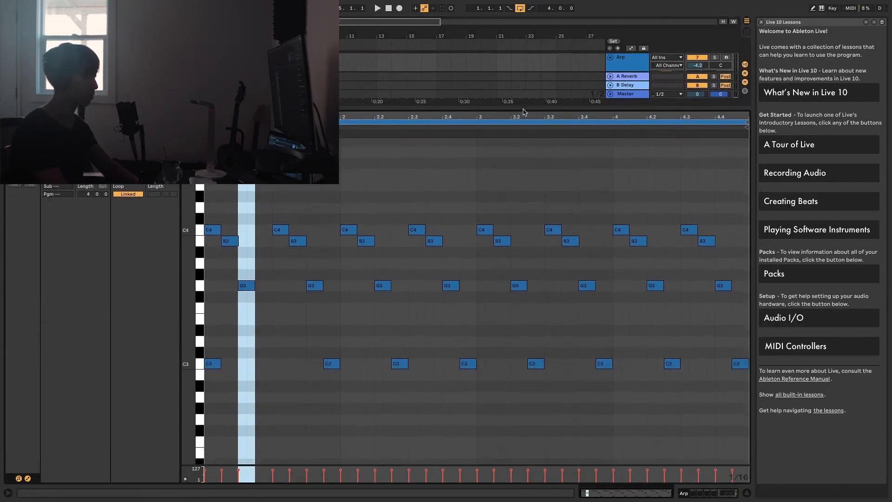
- Delete all B3, G3 and C3 notes from the Arp clip, keeping only the C4 notes
scroll(214, 274, "up", 2)
left_click(216, 284)
scroll(241, 325, "down", 1)
left_click_drag(213, 386, 272, 386)
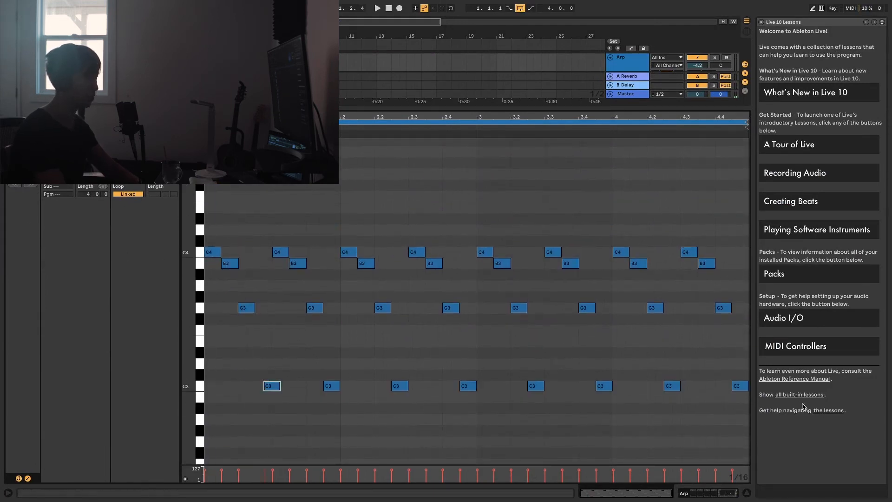
left_click_drag(738, 417, 233, 264)
key("Delete")
- Add eighth-length notes B3 at 1.1.3, G3 at 1.2.1 and E3 at 1.2.3 after the first C4
left_click(230, 267)
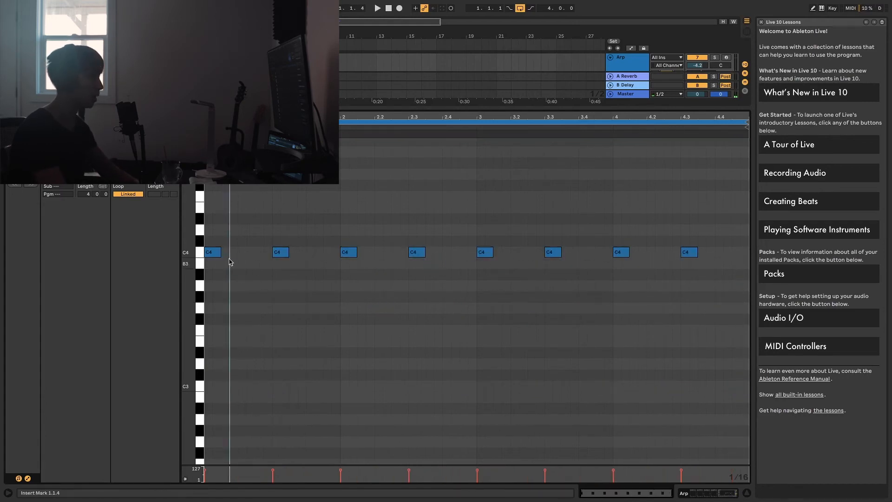
double_click(225, 263)
left_click_drag(242, 256, 238, 257)
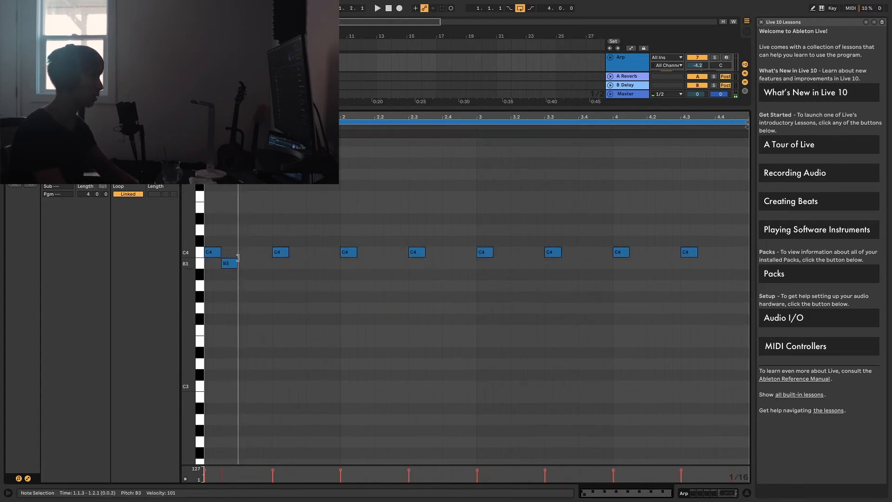
left_click(245, 312)
double_click(244, 308)
left_click_drag(242, 308, 251, 306)
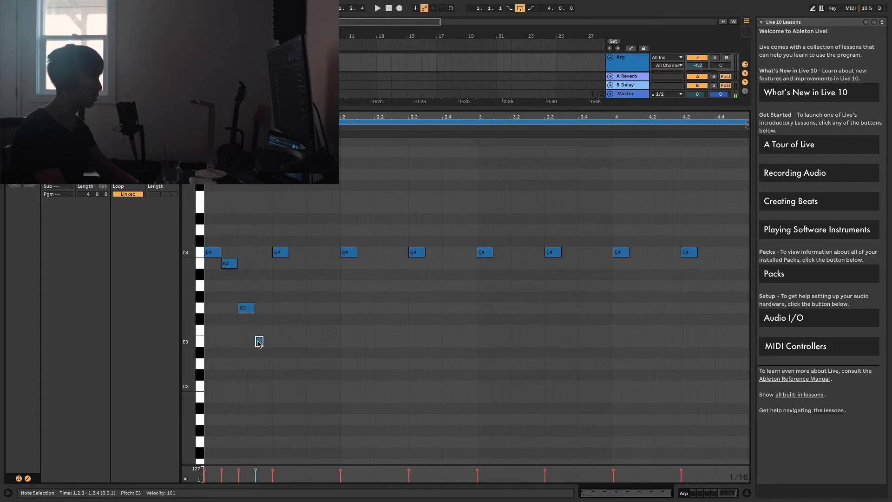
- Delete the C4 at 1.3, duplicate the four-note C4-B3-G3-E3 pattern to the end of bar 4, and play it
left_click(285, 253)
key("Delete")
left_click_drag(264, 247, 164, 337)
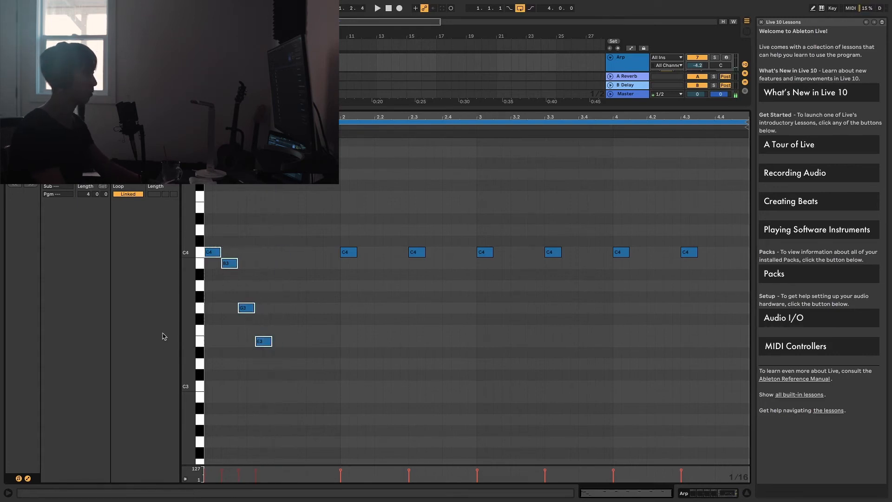
key("ctrl+d")
key("ctrl+d")
key("ctrl+d")
key("ctrl+d")
key("ctrl+d")
key("ctrl+d")
key("ctrl+d")
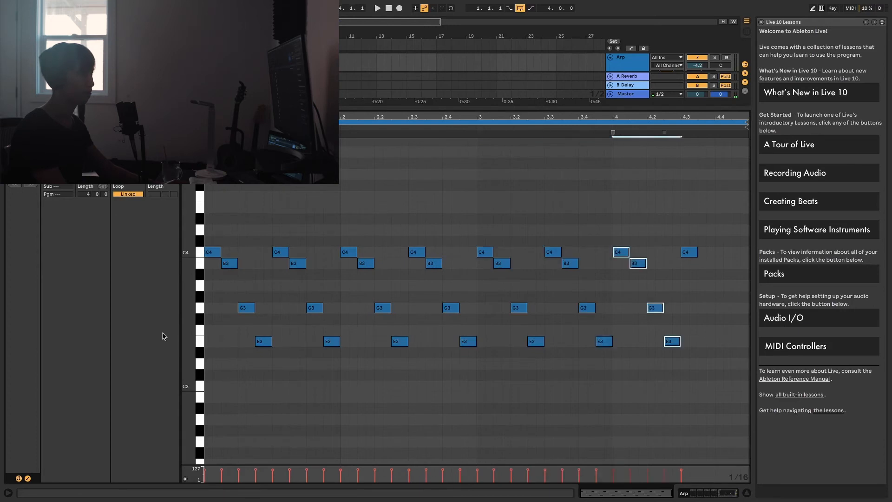
key("space")
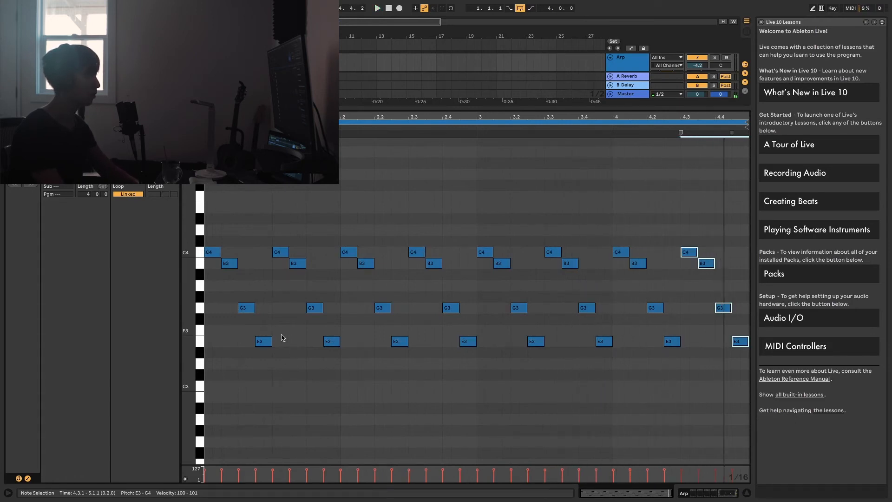
- Lower all the E3 notes to D3, play the clip, and lower those notes further to C3
left_click(266, 340)
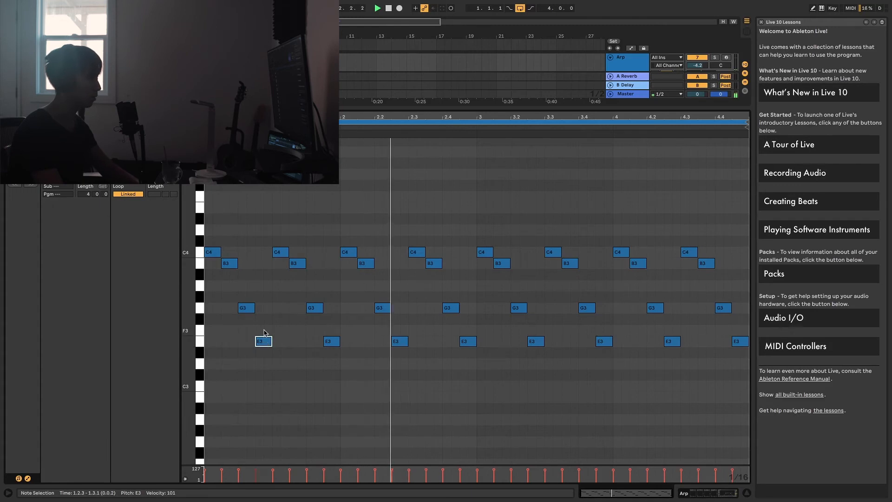
left_click_drag(262, 326, 746, 369)
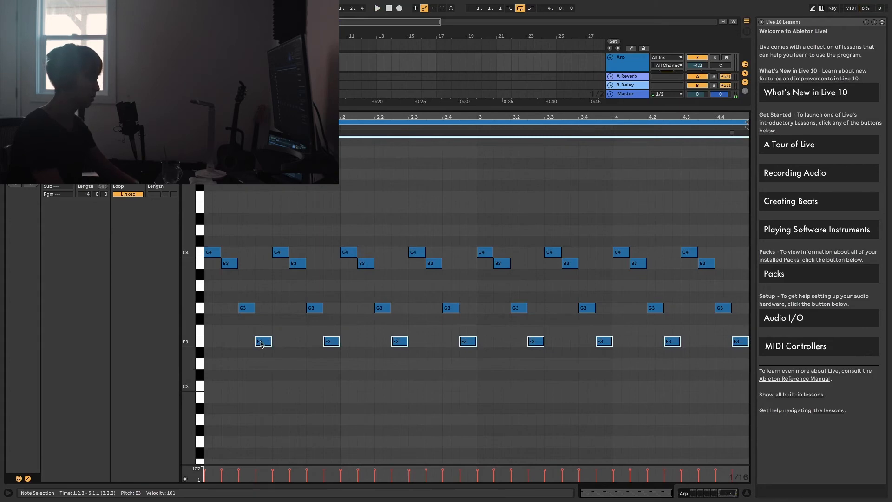
left_click_drag(261, 342, 259, 368)
key("space")
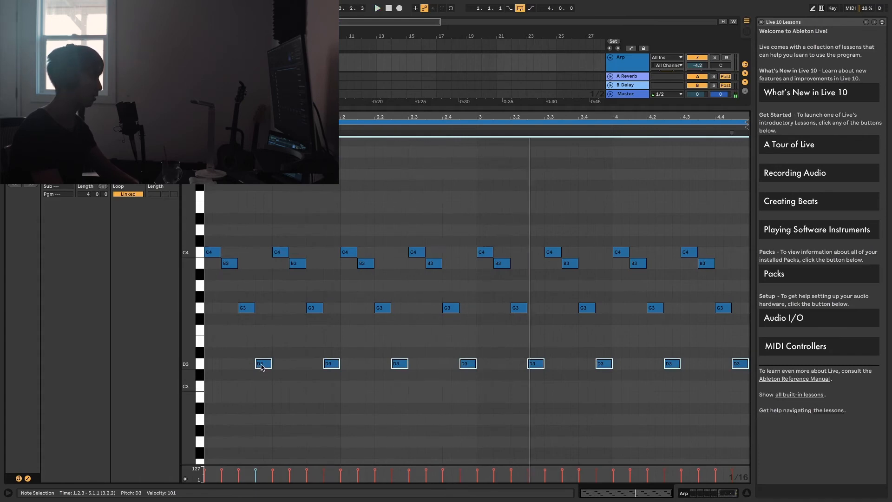
left_click_drag(265, 363, 265, 385)
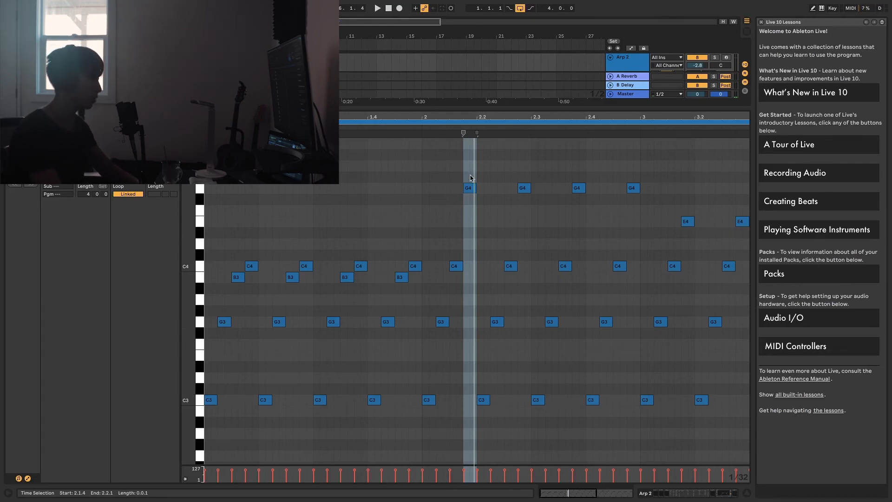
- Delete all notes above C4 from bar 2 onward in the Arp 2 clip
left_click_drag(449, 167, 637, 188)
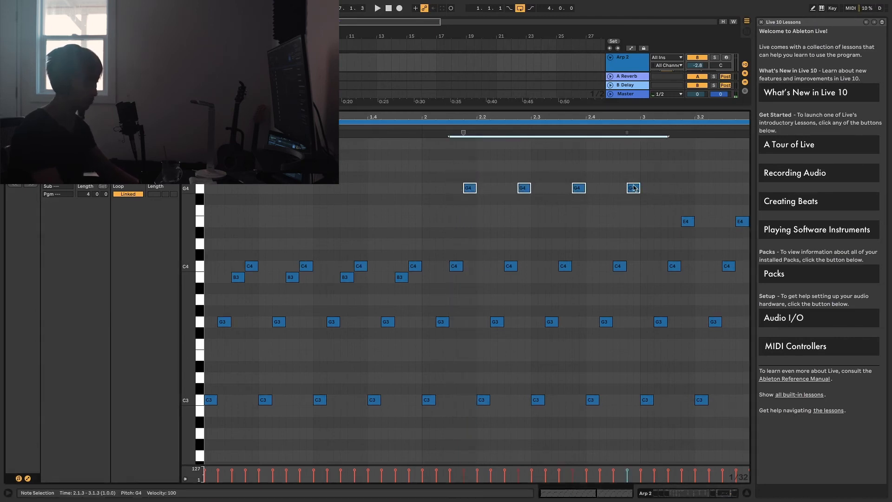
key("minus")
left_click_drag(356, 174, 747, 256)
key("Delete")
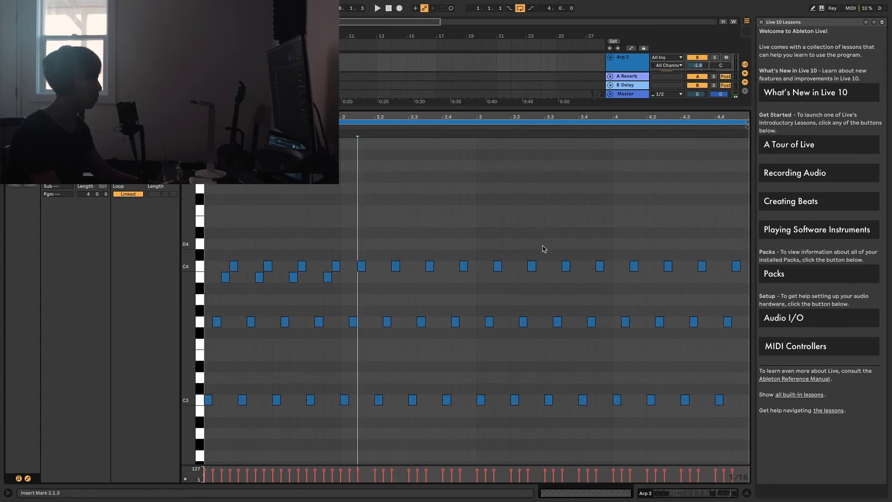
- Copy bar 2's four C4 notes down to B3, shift the C4 notes one sixteenth later to start at 2.1.4, and play the clip
left_click(358, 261)
left_click_drag(446, 282, 478, 270)
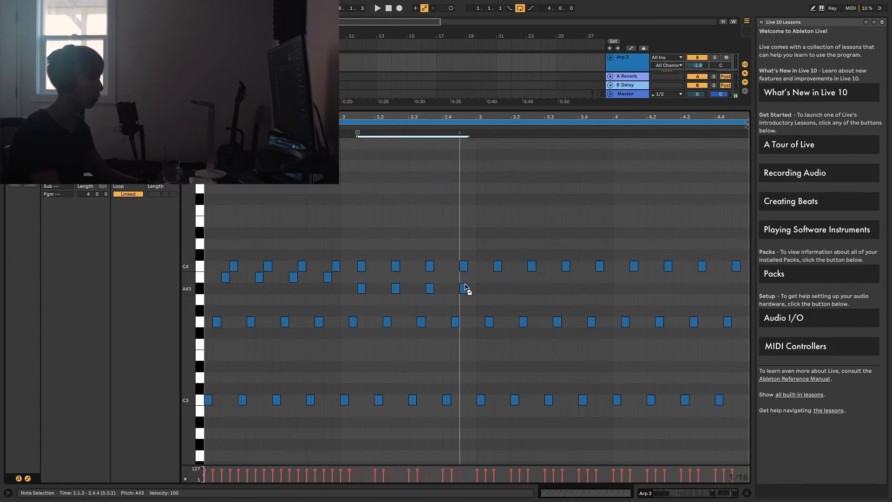
key("Down")
key("Left")
key("Up")
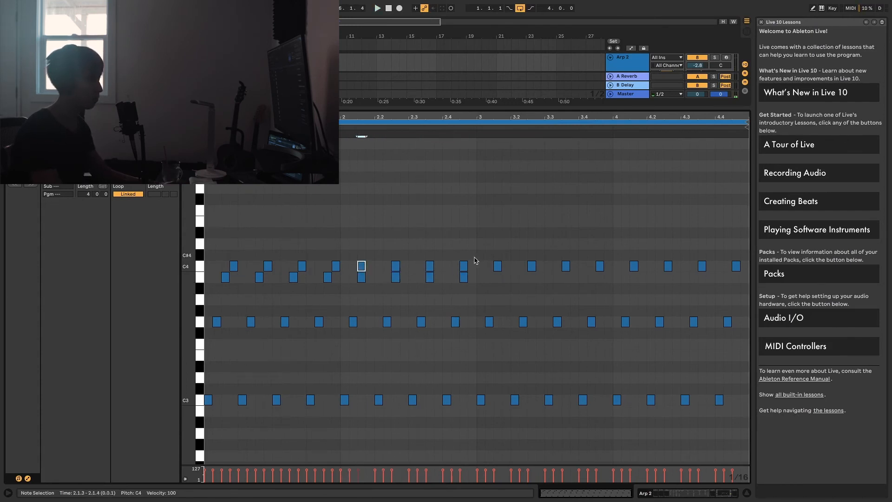
key("Right")
key("space")
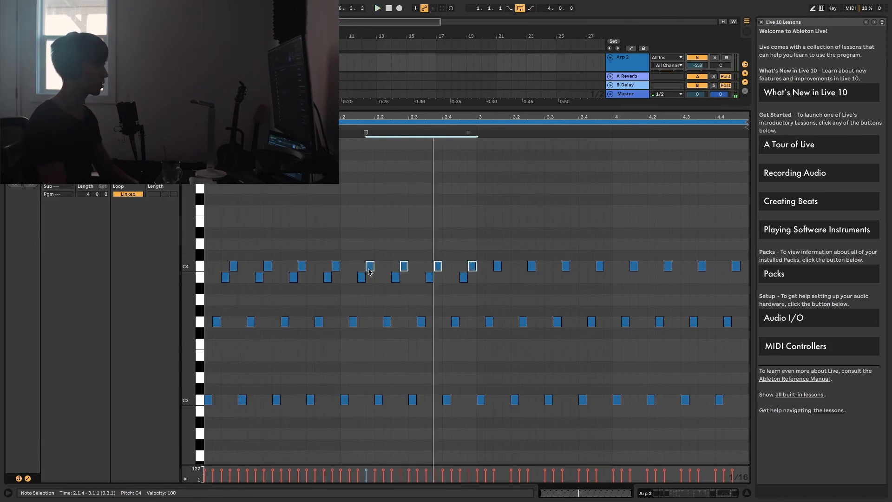
- Raise bar 2's four C4 notes to D4 and its B3 notes to C4, playing the clip after each change
left_click_drag(370, 272, 370, 247)
key("space")
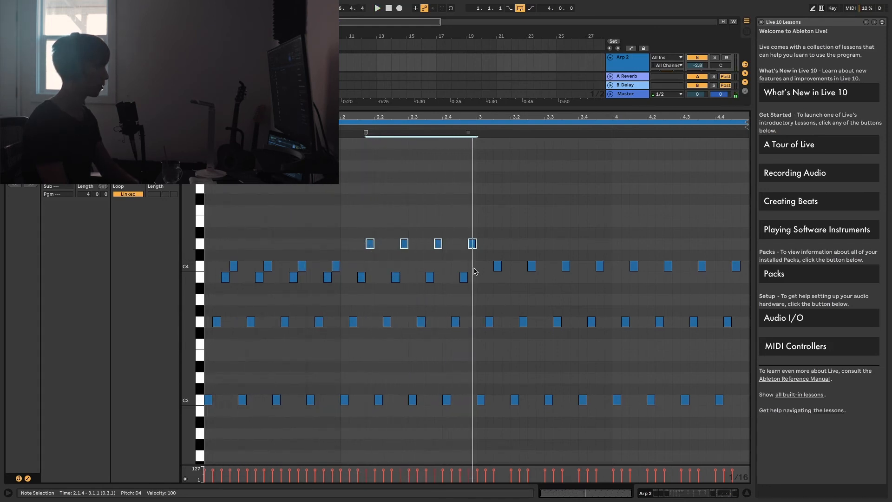
left_click_drag(480, 275, 345, 274)
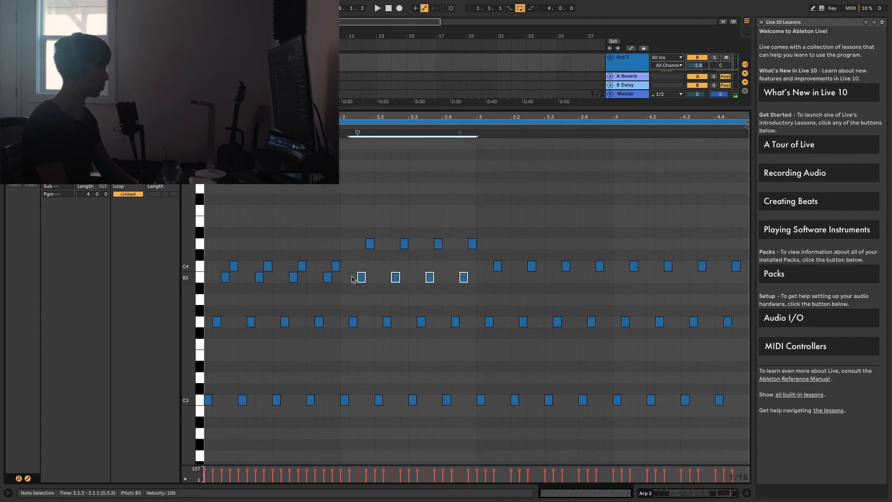
mouse_move(362, 278)
left_mouse_down()
mouse_move(361, 258)
mouse_move(361, 265)
left_mouse_up()
key("space")
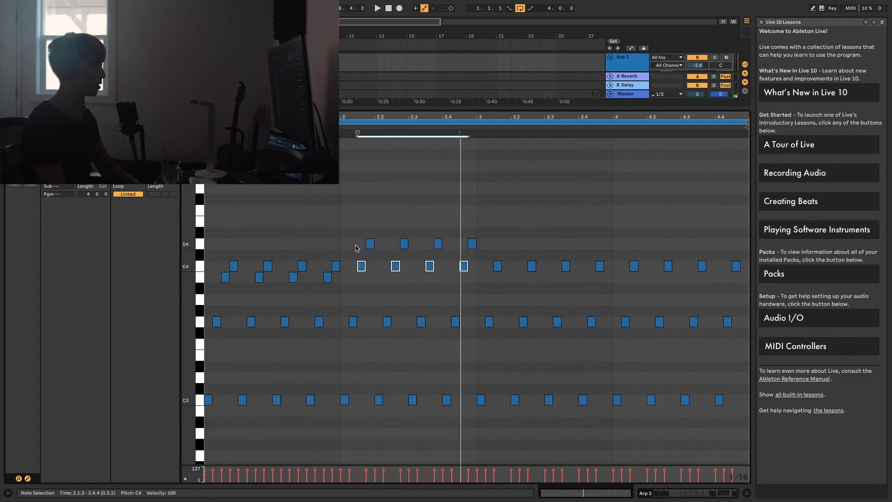
- Raise bar 2's D4 notes to E4, copy them to D4 in bar 3 starting at 3.1.4, and play the clip
left_click_drag(545, 242, 368, 225)
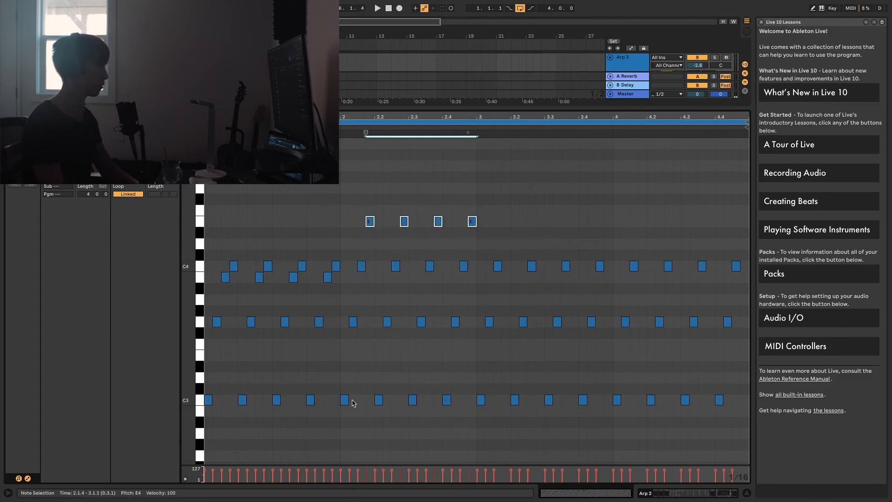
key("space")
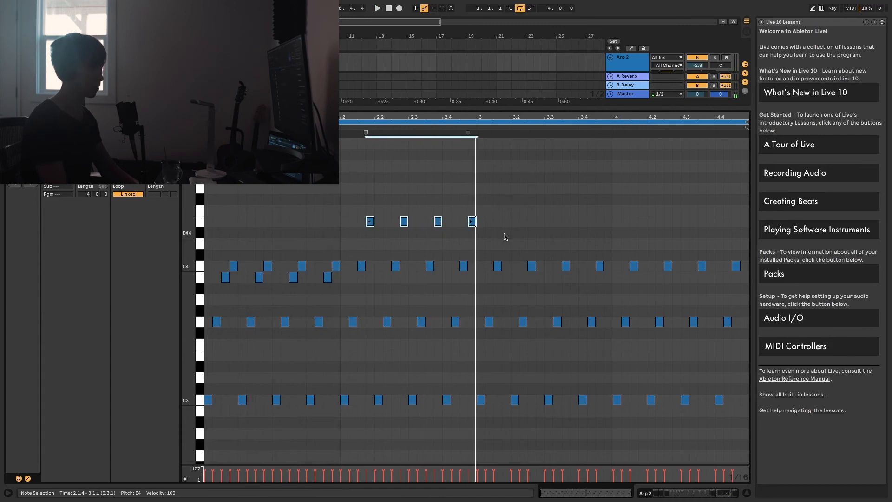
left_click_drag(369, 223, 506, 245)
key("space")
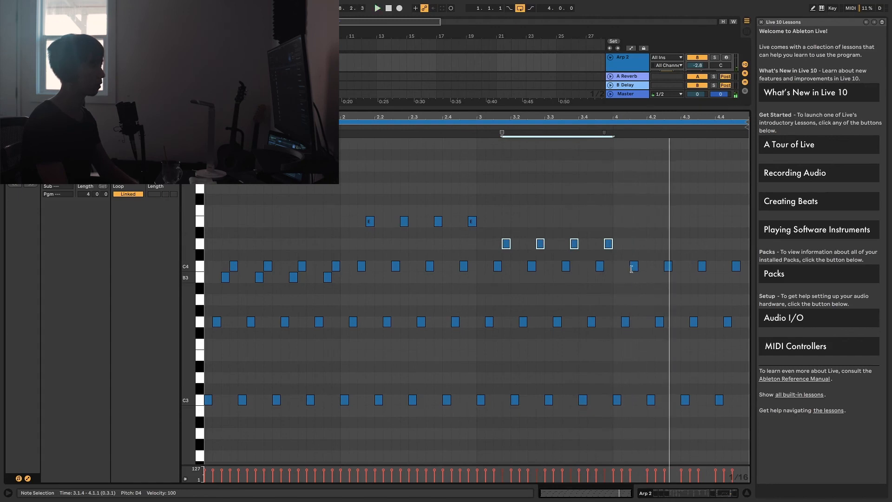
- Copy bar 4's C4 notes down to B3 and shift the C4 notes one sixteenth later
left_click_drag(630, 260, 772, 276)
left_click_drag(635, 271, 746, 267)
key("Right")
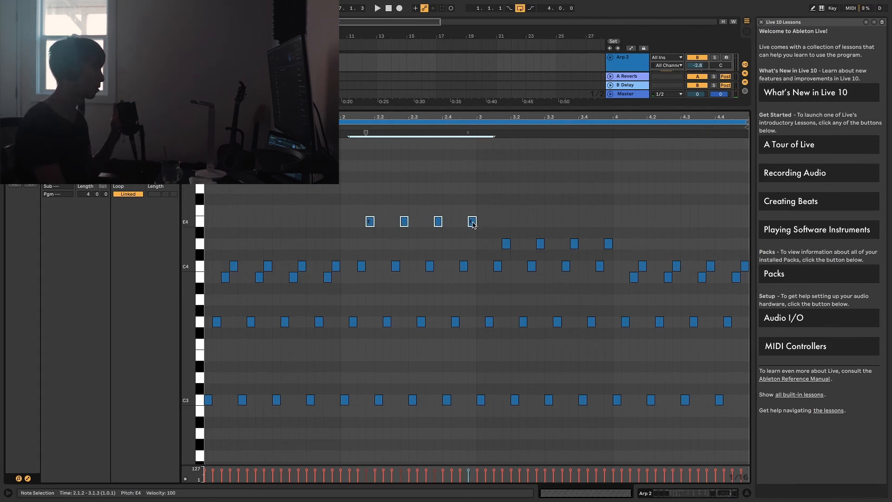
- Raise bar 2's four E4 notes to G4 and bar 3's four D4 notes to E4, playing the clip after the changes
left_click_drag(473, 224, 471, 188)
key("space")
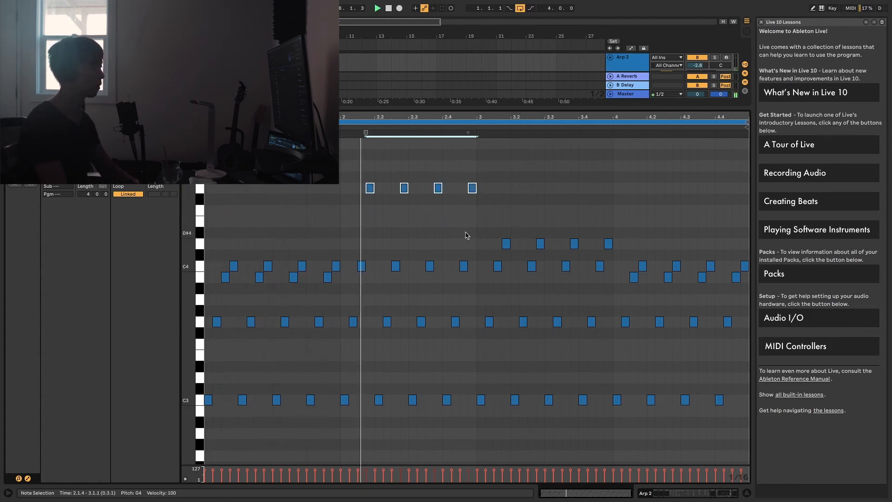
left_click(482, 234)
left_click_drag(481, 231, 615, 240)
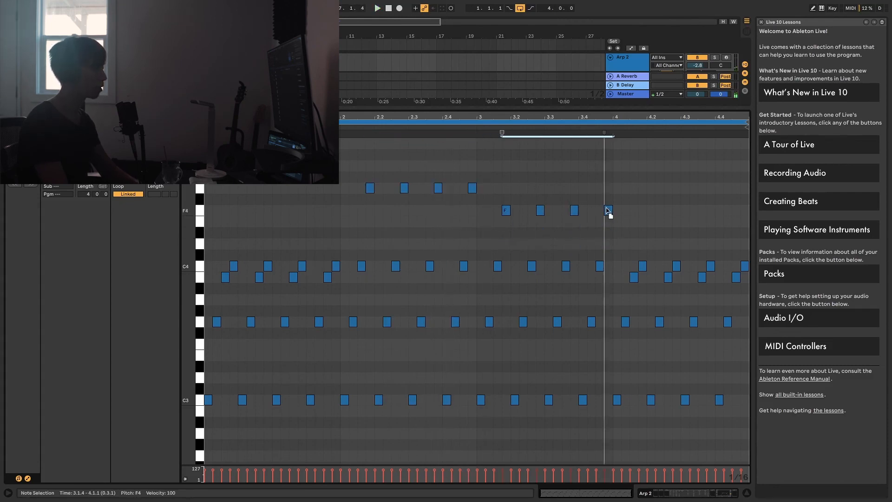
left_click_drag(607, 210, 611, 230)
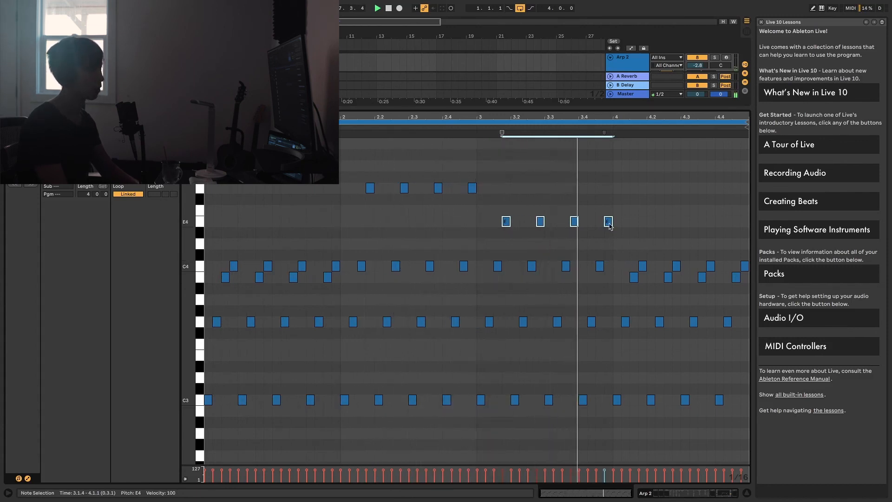
- Raise bar 4's C4 notes to D4 and its B3 notes to C4, and raise bar 3's four E4 notes to F4
left_click_drag(639, 256, 755, 270)
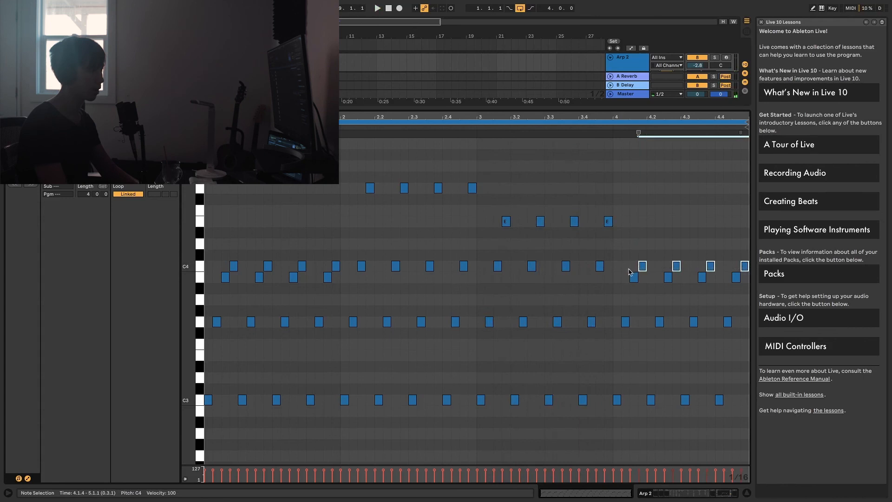
left_click_drag(625, 275, 757, 284)
left_click_drag(634, 277, 646, 248)
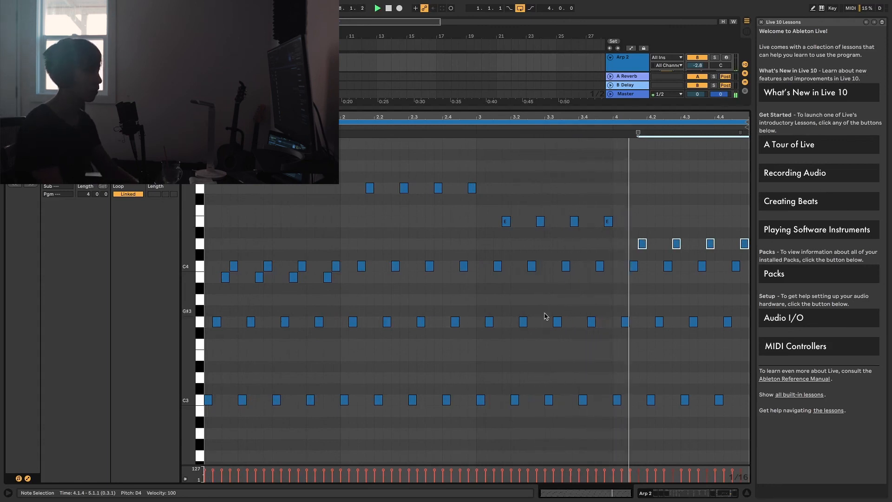
left_click_drag(636, 214, 507, 214)
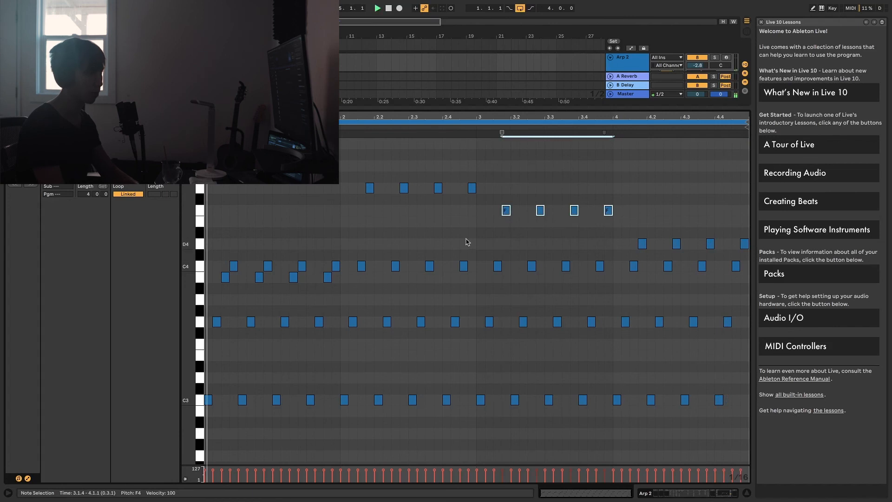